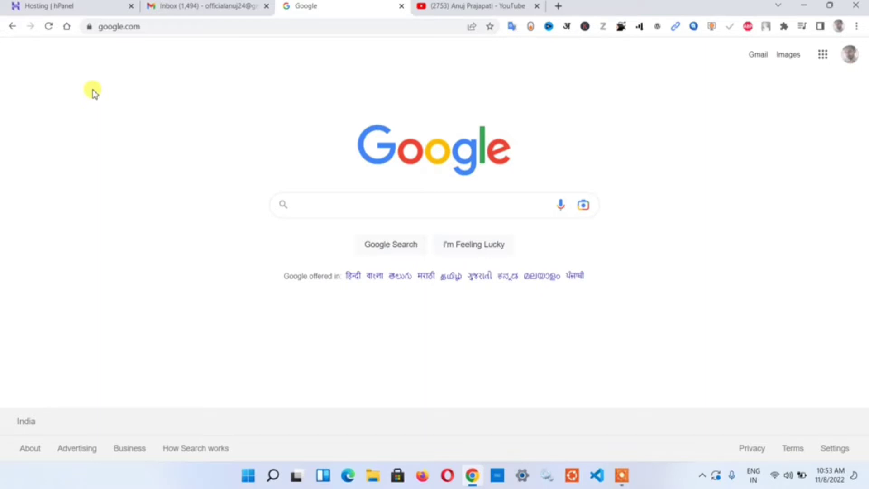
{"action": "left_click", "coordinate": [161, 26]}
{"action": "left_click", "coordinate": [180, 26]}
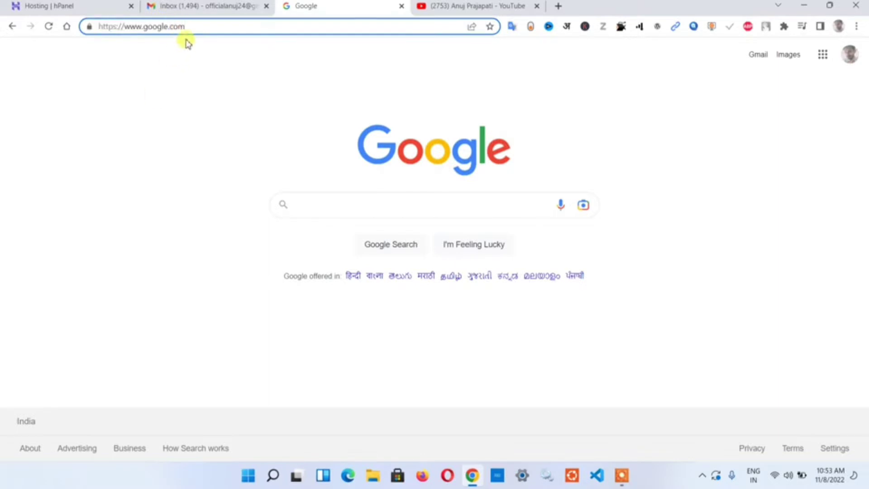
{"action": "key", "text": "ctrl+a"}
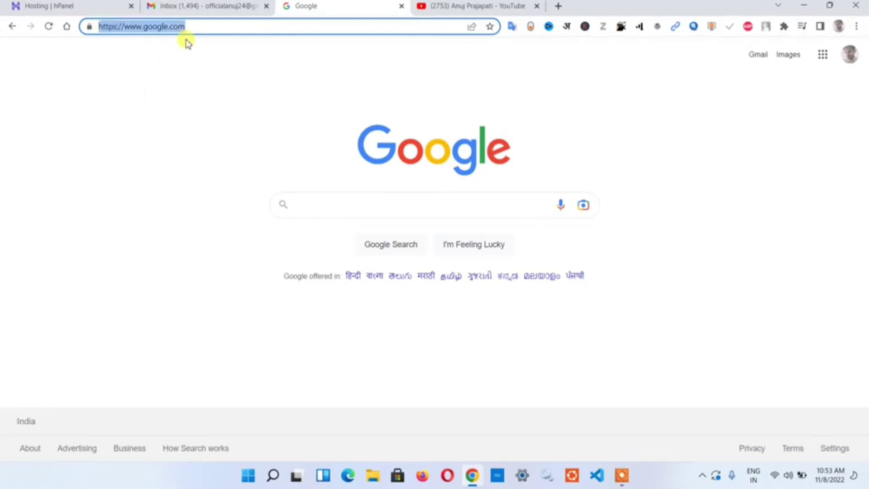
{"action": "key", "text": "BackSpace"}
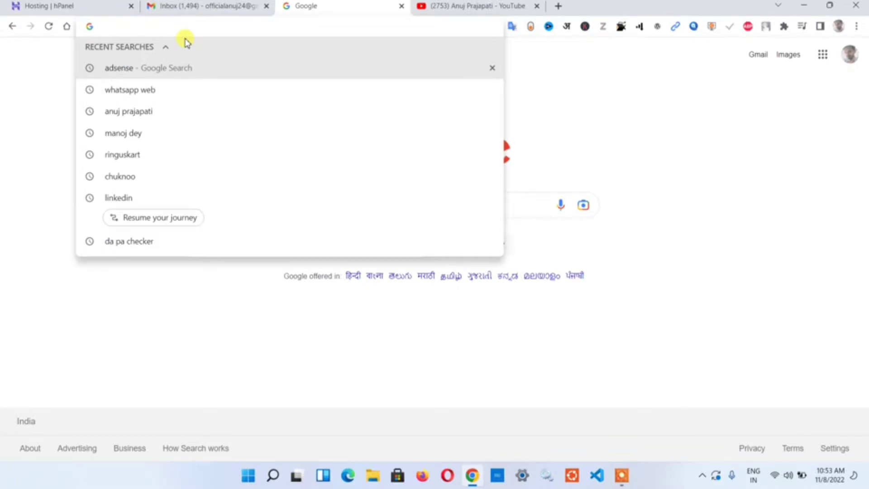
{"action": "type", "text": "goo"}
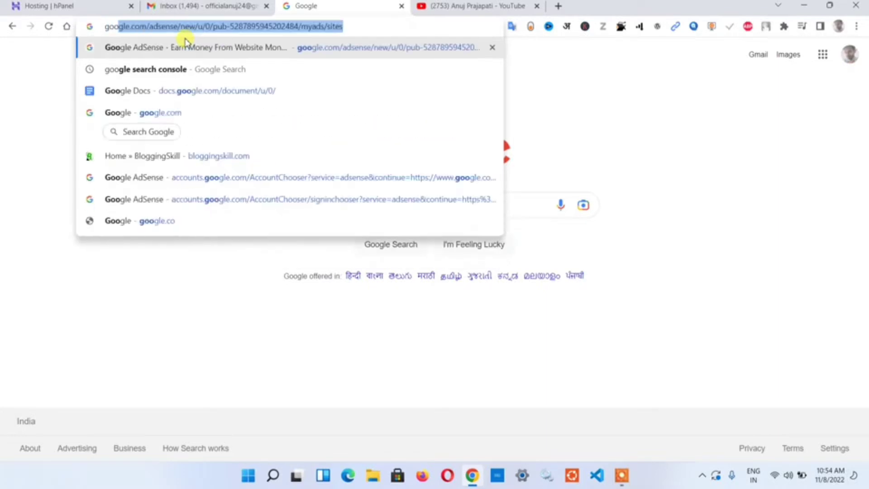
{"action": "type", "text": "gle"}
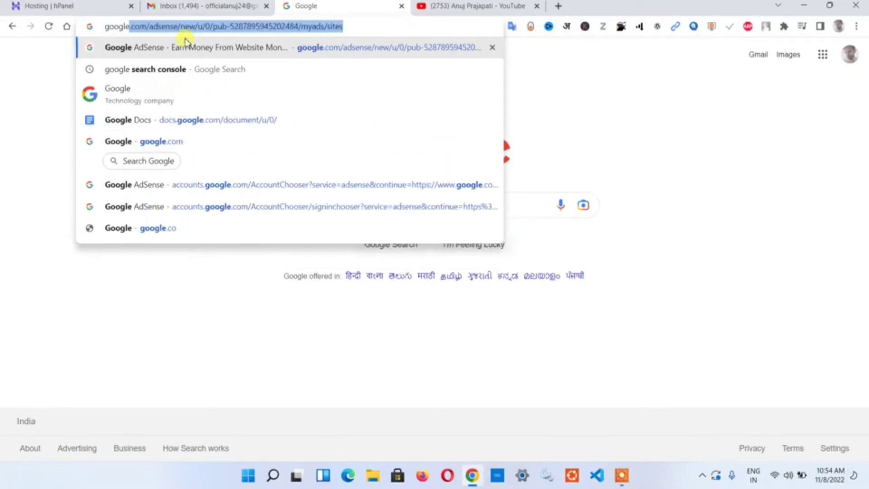
{"action": "type", "text": ".com"}
{"action": "key", "text": "Return"}
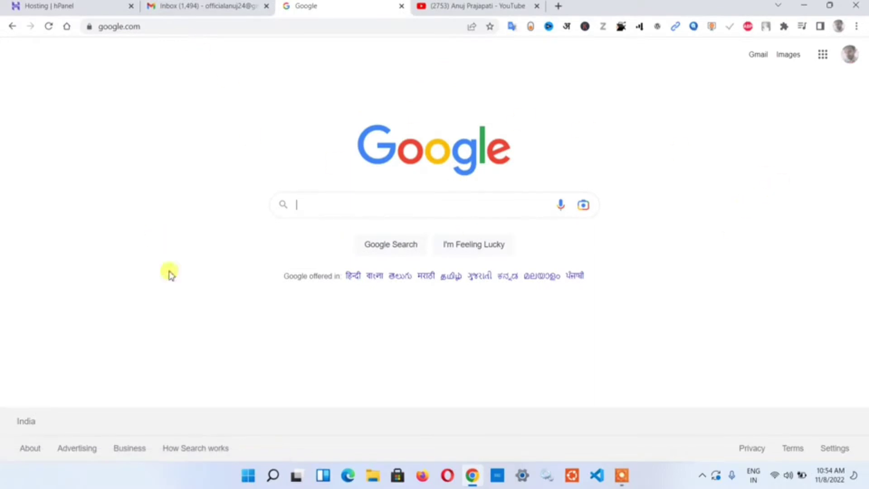
{"action": "left_click", "coordinate": [179, 31]}
{"action": "left_click", "coordinate": [179, 28]}
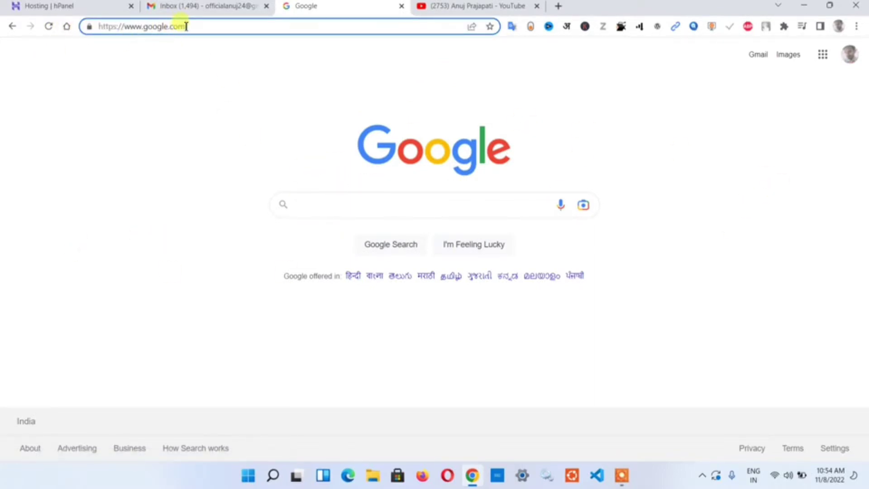
{"action": "left_click_drag", "start_coordinate": [184, 27], "coordinate": [84, 29]}
{"action": "key", "text": "ctrl+c"}
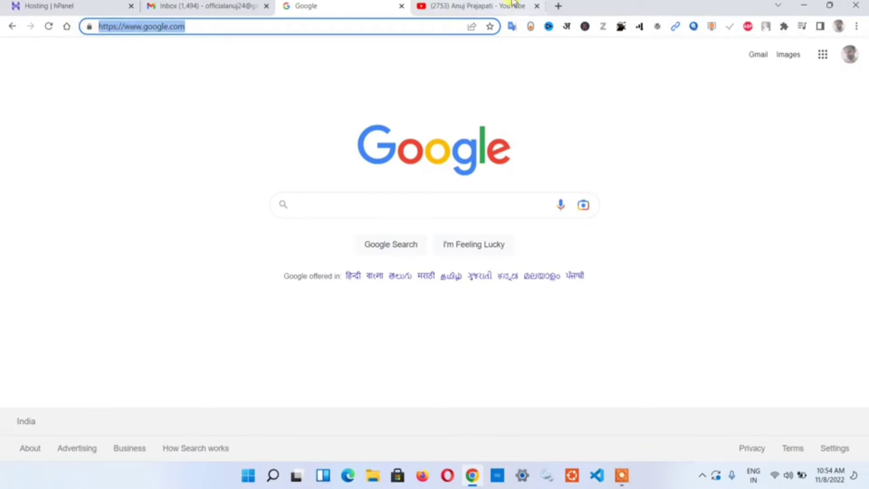
{"action": "left_click", "coordinate": [504, 6]}
- In a new tab, paste the Google address and change it to mail.google.com to open Gmail
{"action": "left_click", "coordinate": [558, 6]}
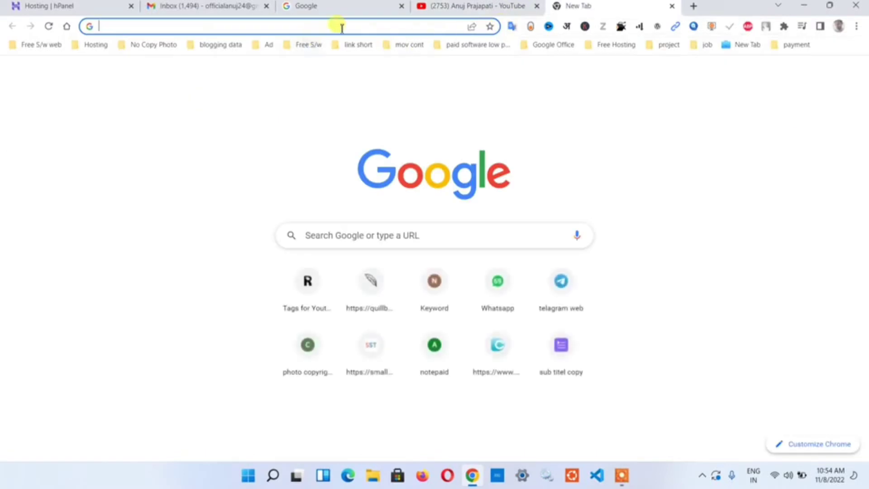
{"action": "left_click_drag", "start_coordinate": [478, 5], "coordinate": [647, 7]}
{"action": "left_click", "coordinate": [458, 12]}
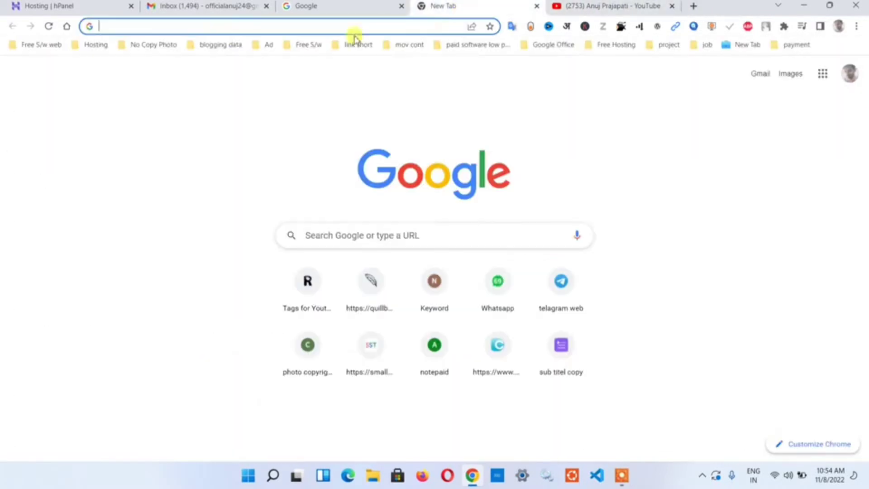
{"action": "key", "text": "ctrl+v"}
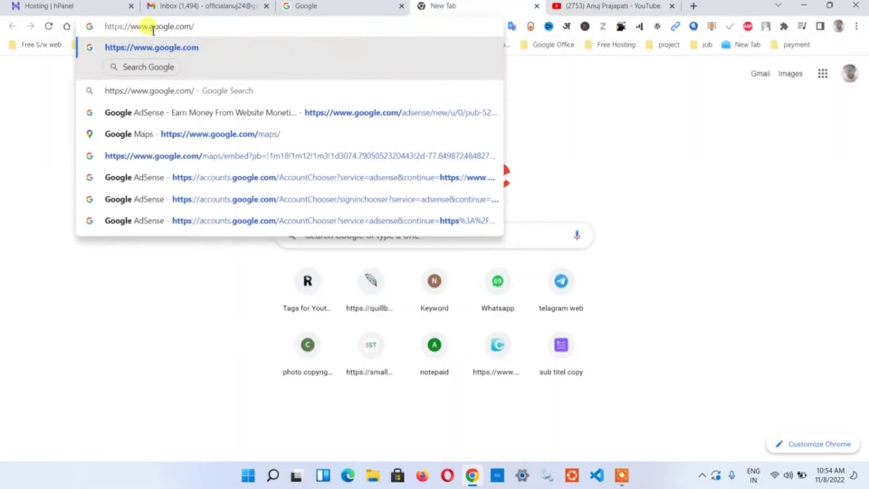
{"action": "left_click_drag", "start_coordinate": [150, 26], "coordinate": [77, 43]}
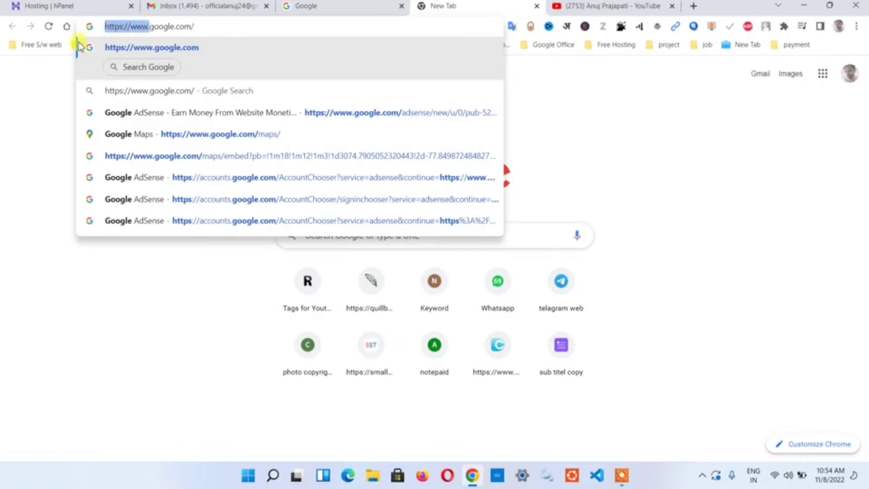
{"action": "key", "text": "BackSpace"}
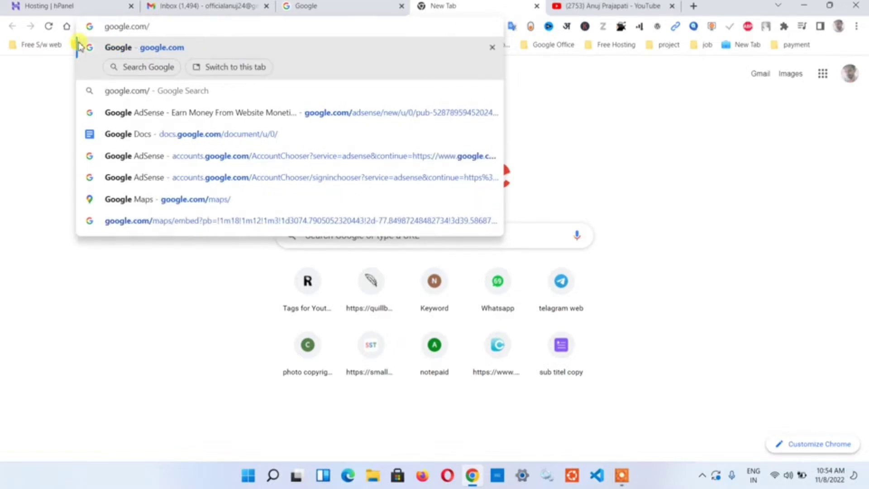
{"action": "type", "text": "mail"}
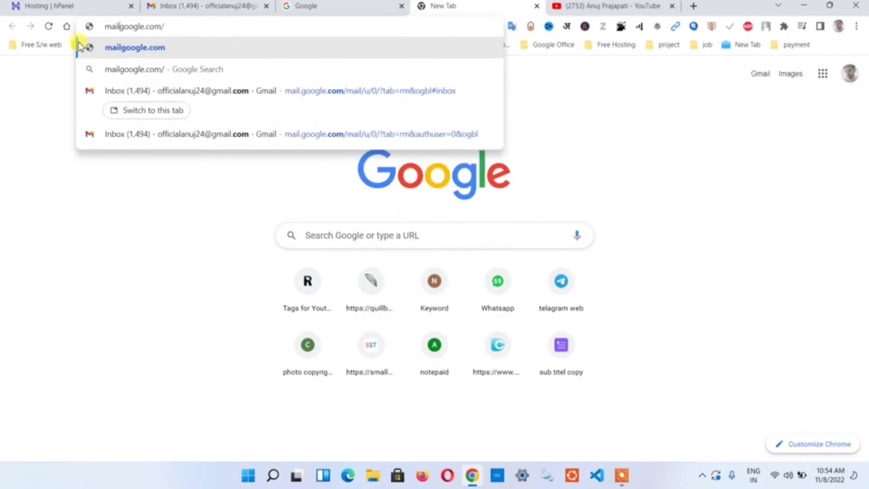
{"action": "type", "text": "."}
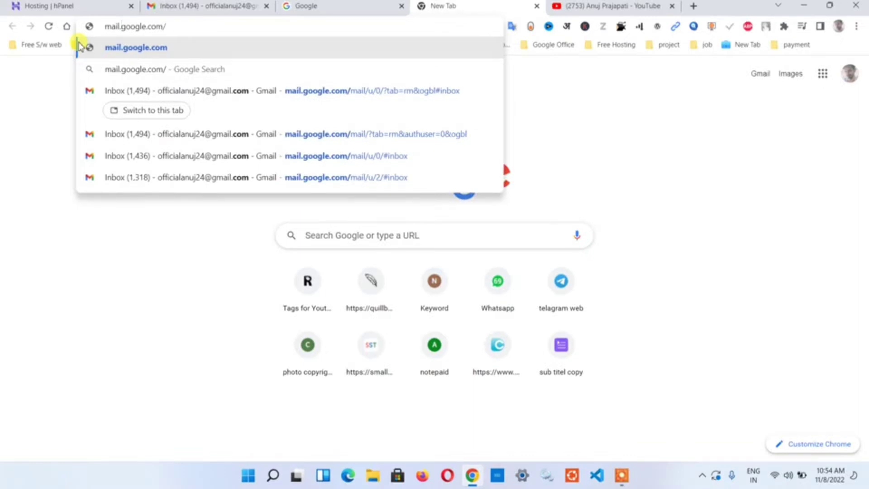
{"action": "key", "text": "Return"}
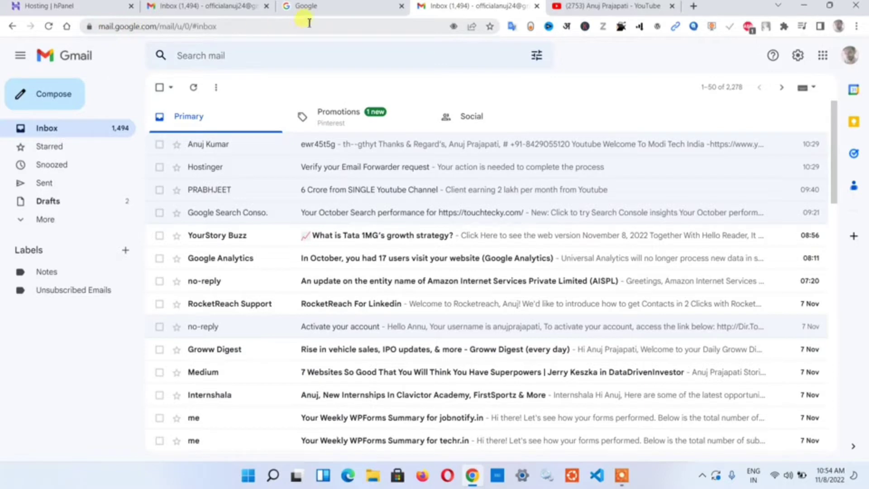
- In the Google tab, change the address to ads.google.com and load it
{"action": "left_click", "coordinate": [330, 5]}
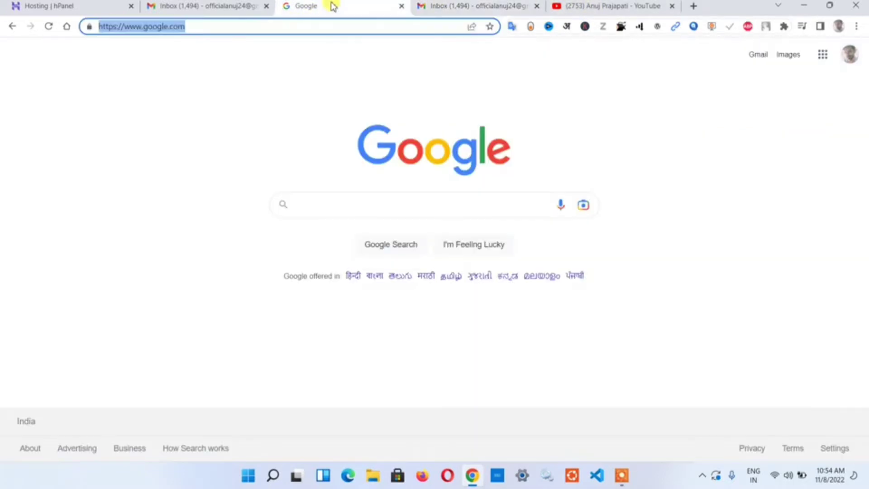
{"action": "left_click", "coordinate": [289, 27]}
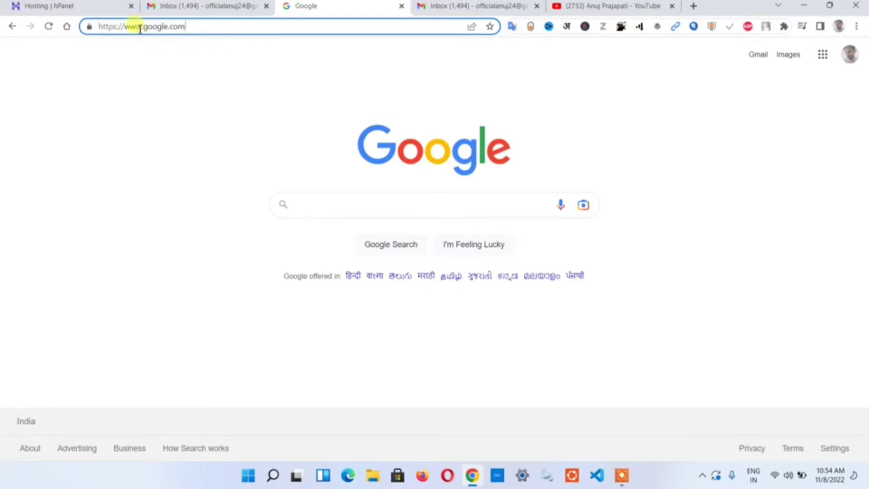
{"action": "left_click_drag", "start_coordinate": [142, 27], "coordinate": [80, 28]}
{"action": "key", "text": "BackSpace"}
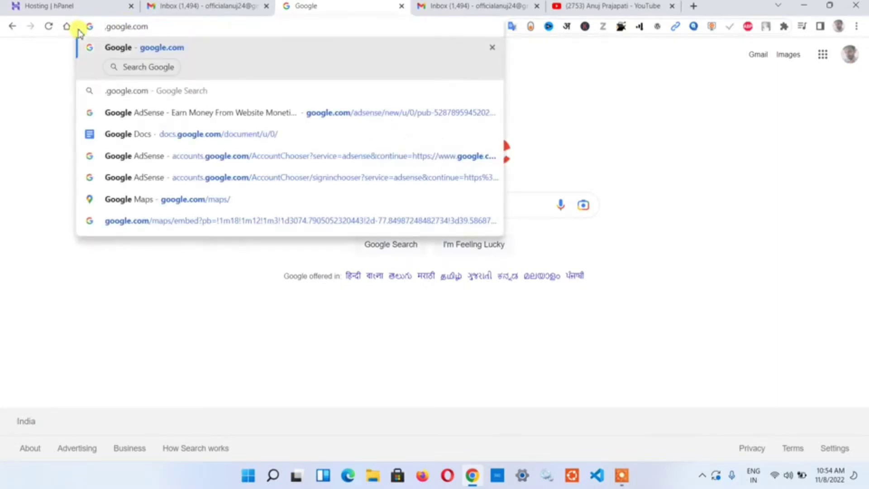
{"action": "type", "text": "ad"}
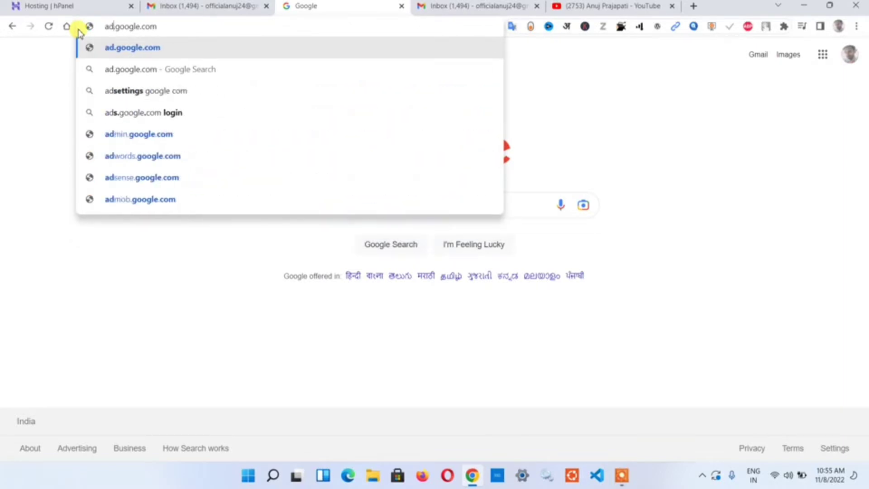
{"action": "type", "text": "s"}
{"action": "key", "text": "Return"}
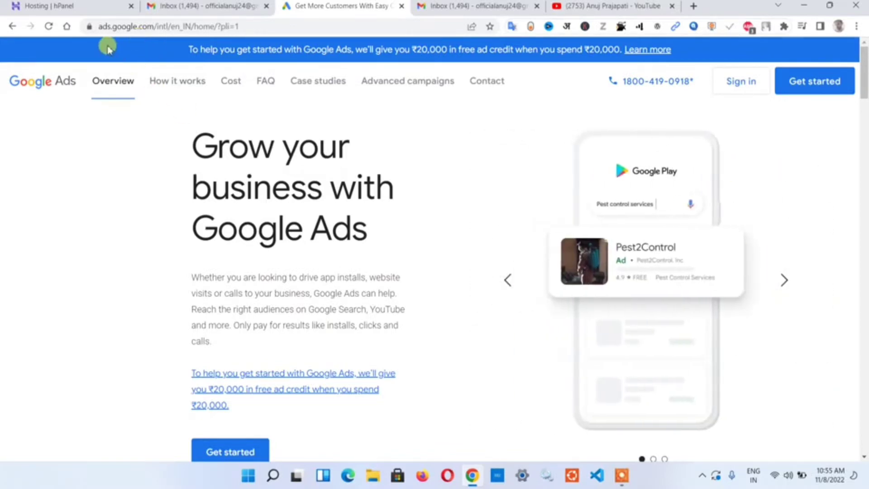
{"action": "left_click", "coordinate": [268, 28]}
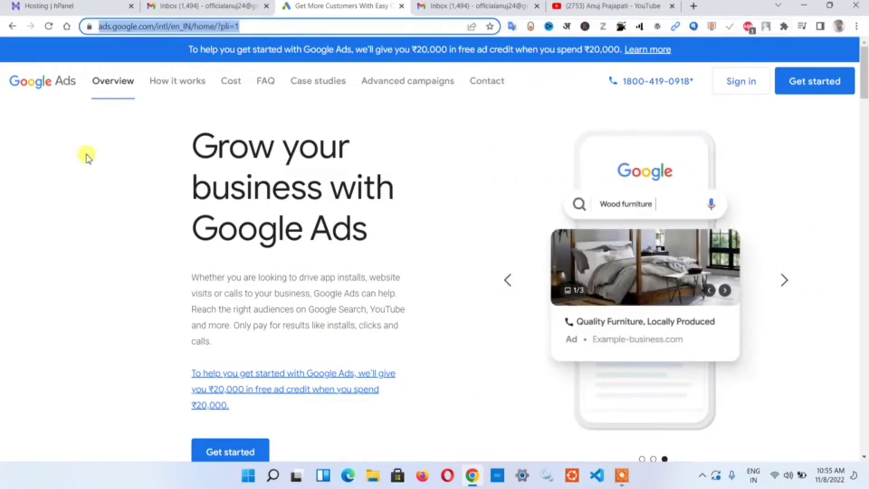
{"action": "left_click", "coordinate": [86, 154]}
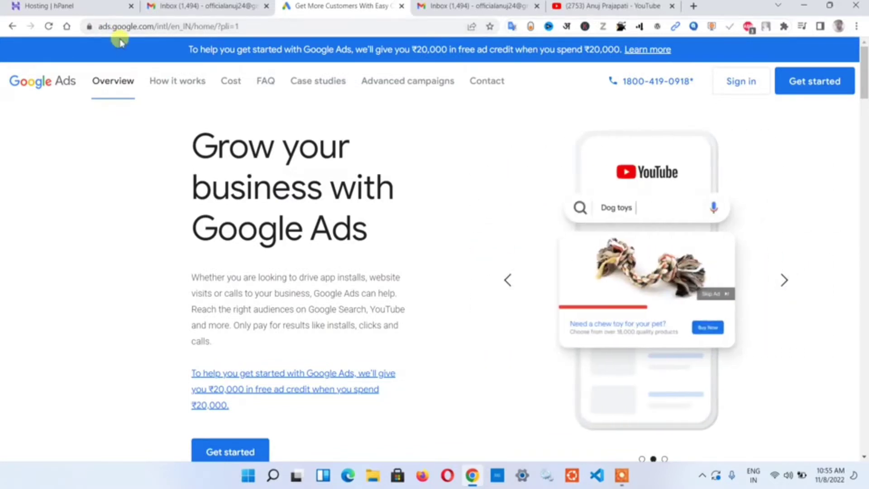
{"action": "scroll", "coordinate": [161, 234], "scroll_direction": "down", "scroll_amount": 5}
{"action": "scroll", "coordinate": [498, 183], "scroll_direction": "up", "scroll_amount": 5}
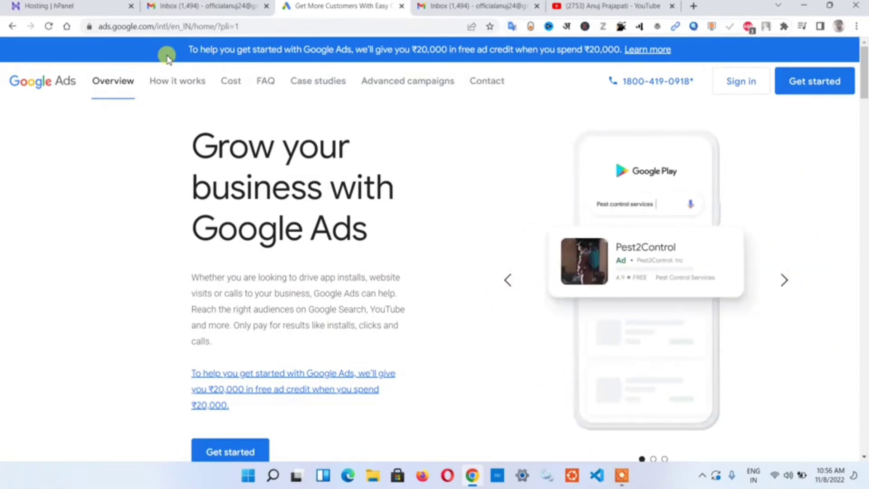
{"action": "left_click", "coordinate": [124, 27]}
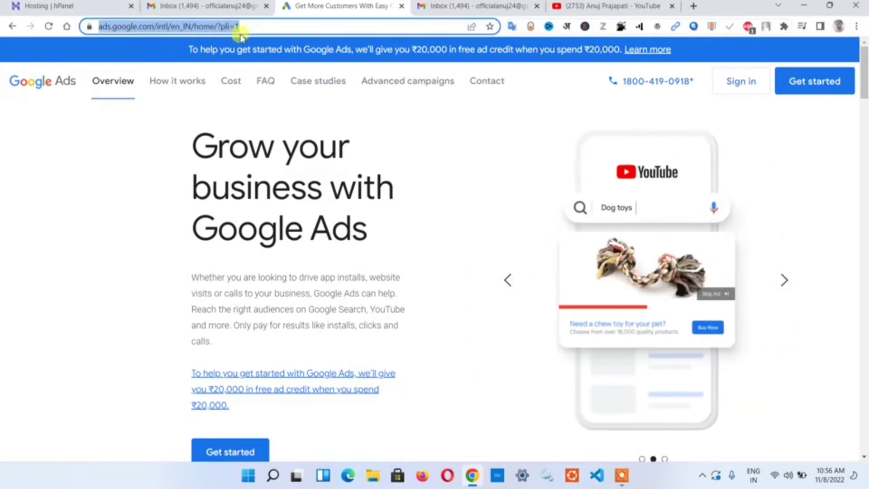
{"action": "left_click", "coordinate": [280, 27]}
{"action": "left_click", "coordinate": [109, 169]}
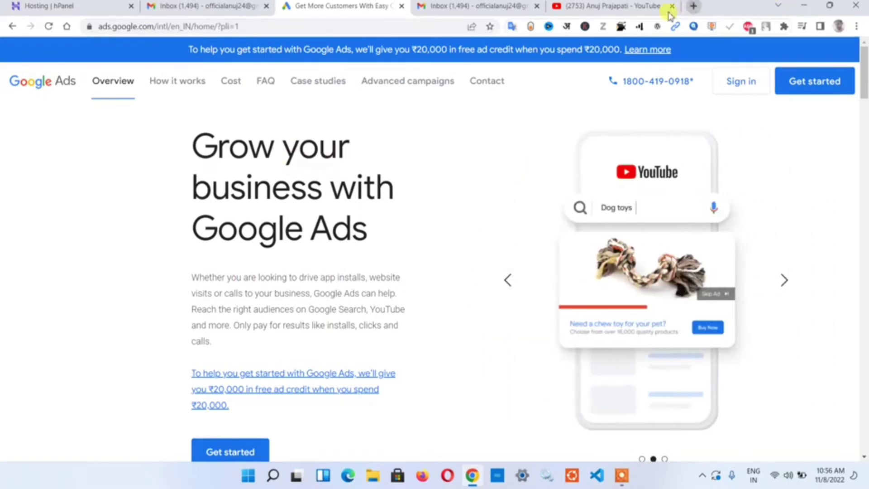
- Open a new tab and go to play.google.com by typing 'pla'
{"action": "left_click", "coordinate": [693, 6]}
{"action": "left_click", "coordinate": [228, 27]}
{"action": "type", "text": "pla"}
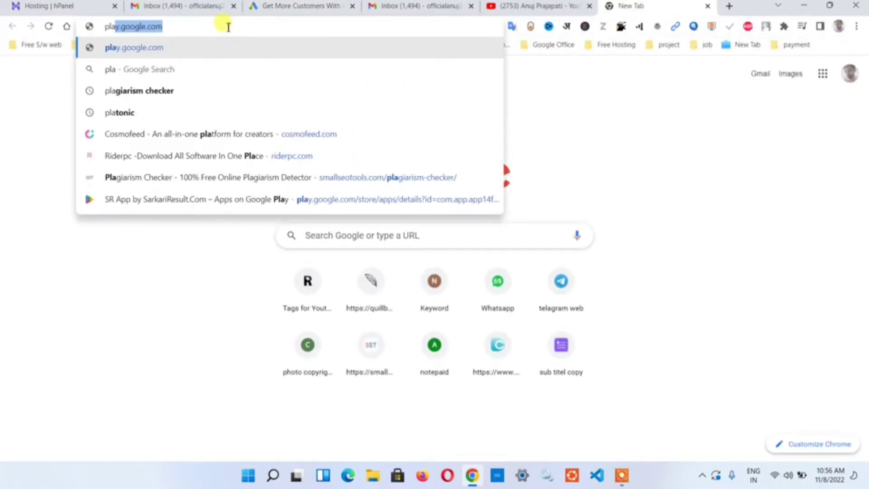
{"action": "key", "text": "Return"}
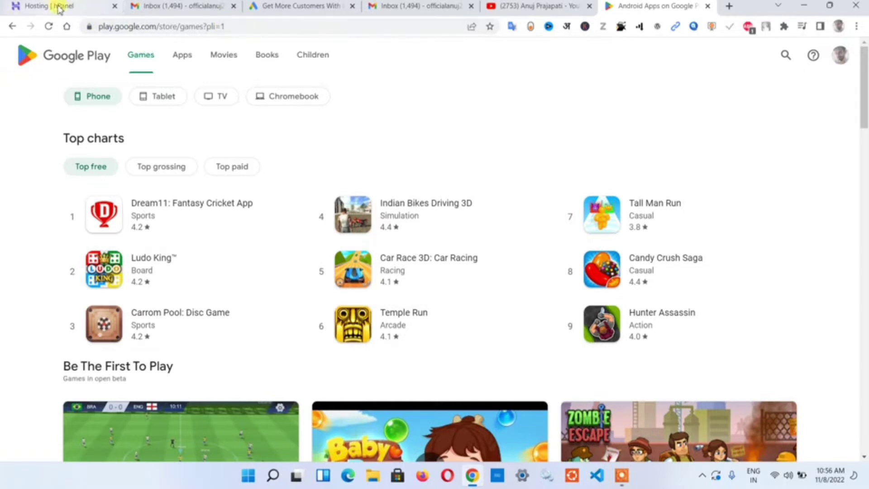
- Open another new tab and load the blog site by typing 'anuj'
{"action": "left_click", "coordinate": [730, 7]}
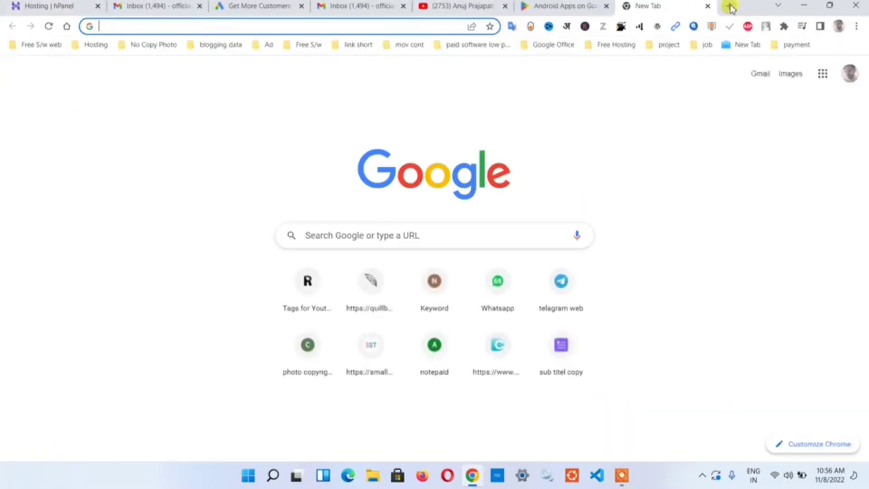
{"action": "type", "text": "anuj"}
{"action": "key", "text": "Return"}
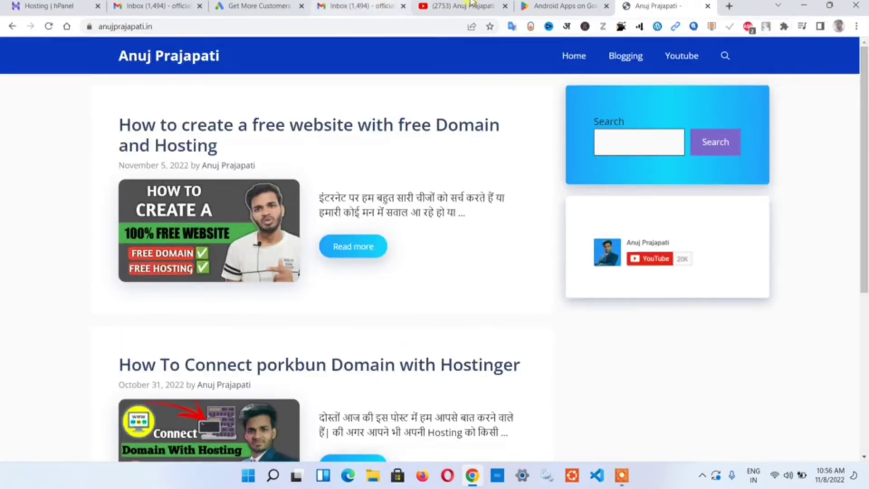
- Edit the blog address to store.anujprajapati.in and load the subdomain
{"action": "left_click", "coordinate": [227, 25]}
{"action": "left_click", "coordinate": [270, 27]}
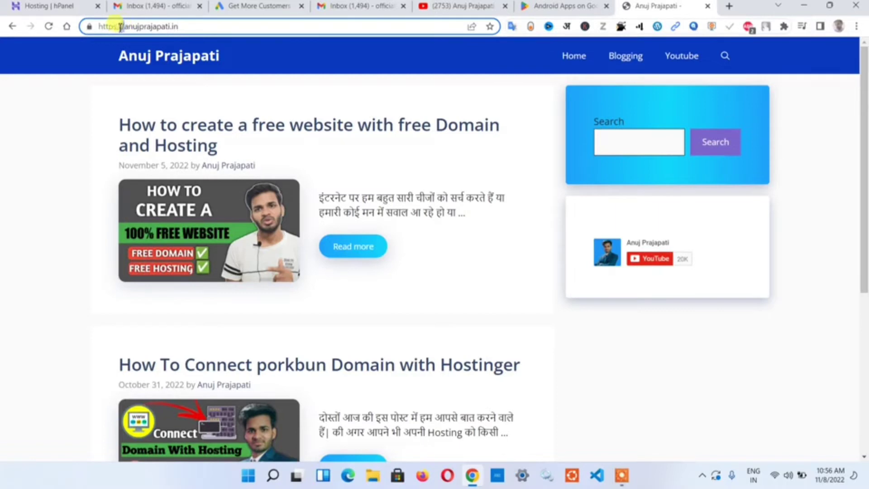
{"action": "left_click_drag", "start_coordinate": [120, 27], "coordinate": [86, 26]}
{"action": "key", "text": "BackSpace"}
{"action": "type", "text": "."}
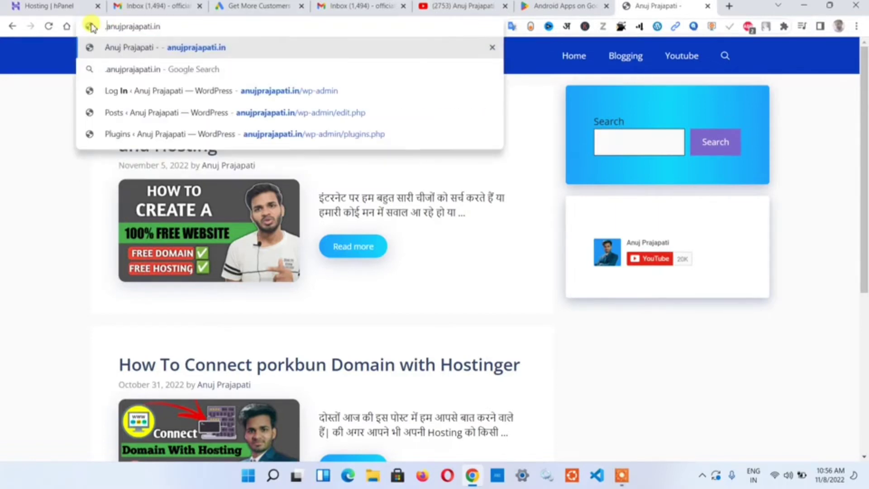
{"action": "type", "text": "store"}
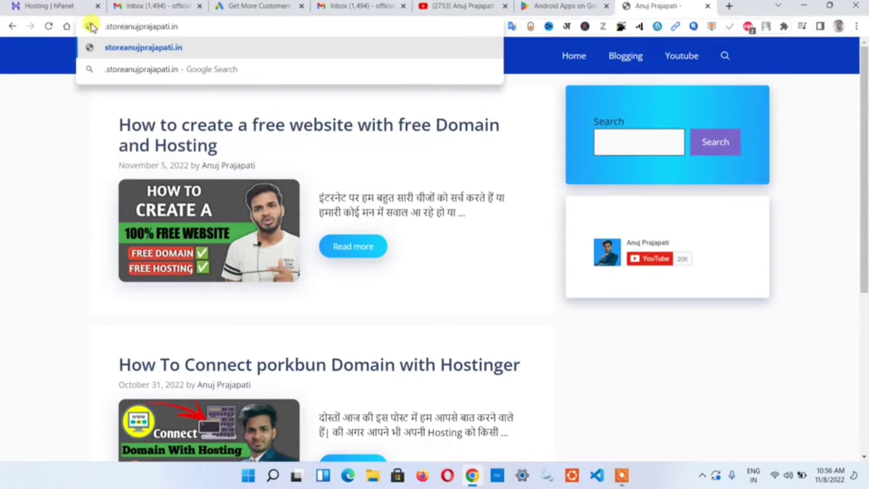
{"action": "type", "text": "."}
{"action": "key", "text": "Return"}
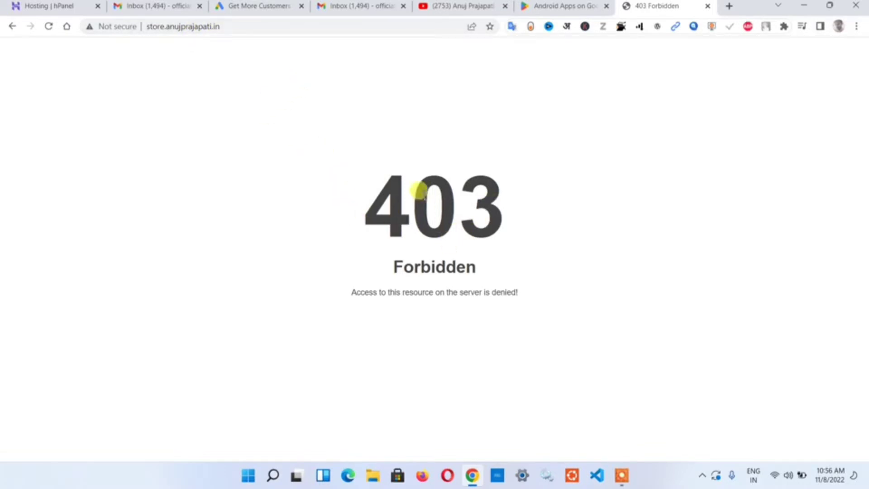
- Check the site's Not secure details, close the 403 Forbidden tab and switch to YouTube
{"action": "left_click", "coordinate": [123, 28]}
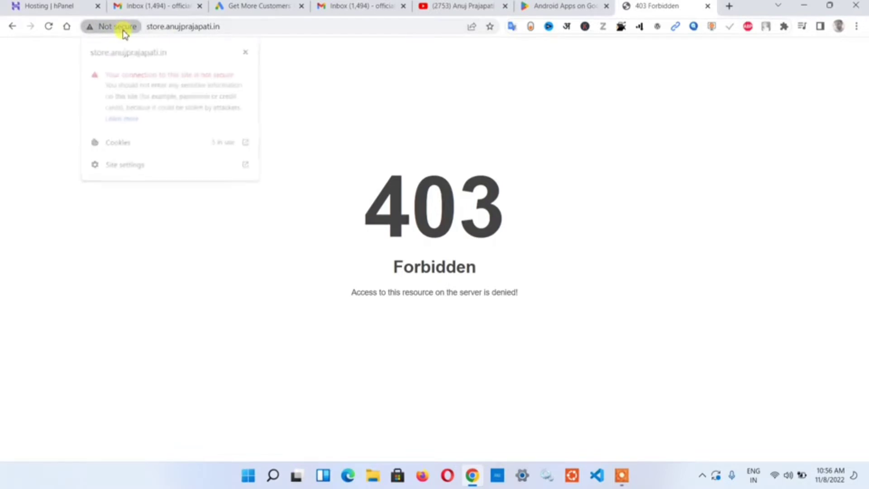
{"action": "left_click", "coordinate": [122, 28]}
{"action": "left_click", "coordinate": [272, 30]}
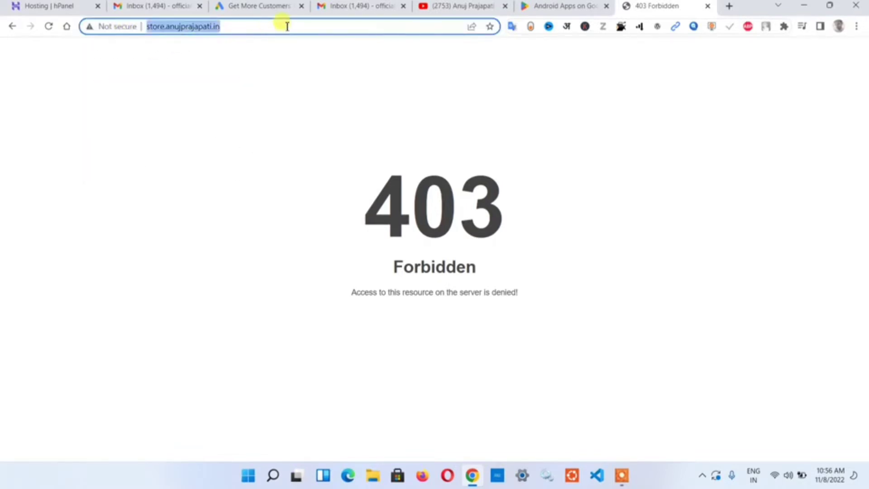
{"action": "left_click", "coordinate": [268, 101]}
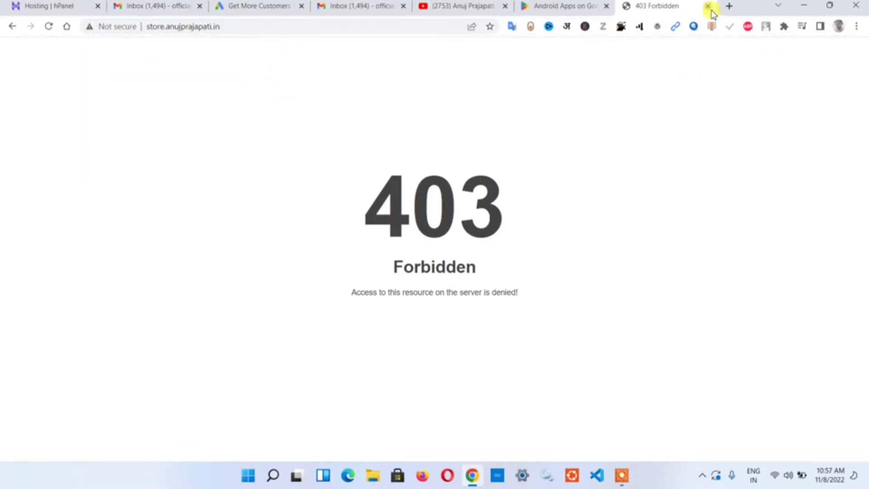
{"action": "left_click", "coordinate": [708, 7]}
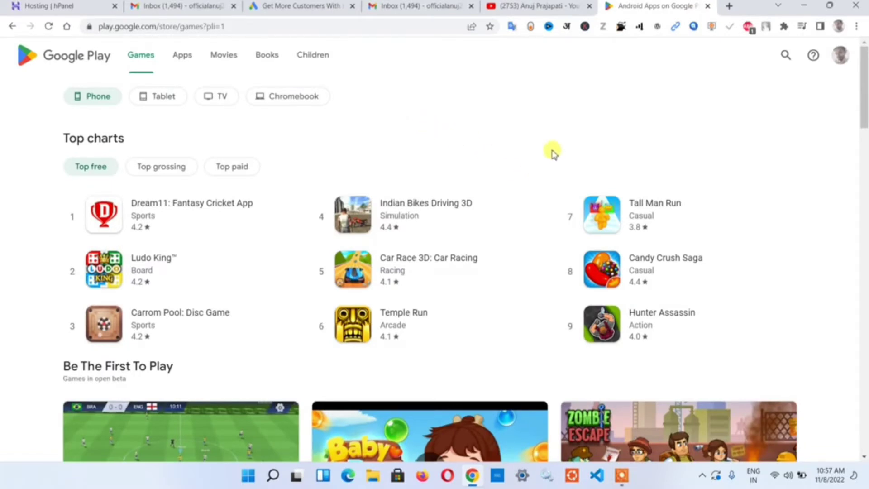
{"action": "left_click", "coordinate": [525, 6]}
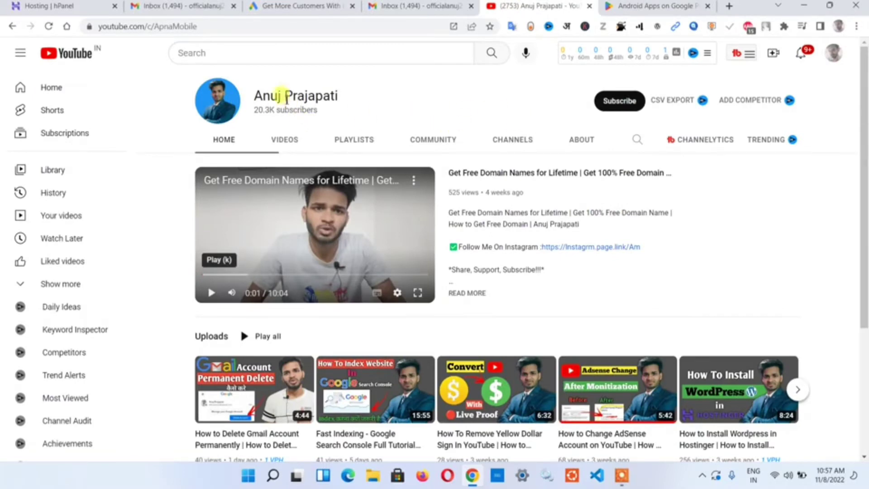
- Subscribe to the channel with notifications set to All
{"action": "left_click", "coordinate": [620, 101]}
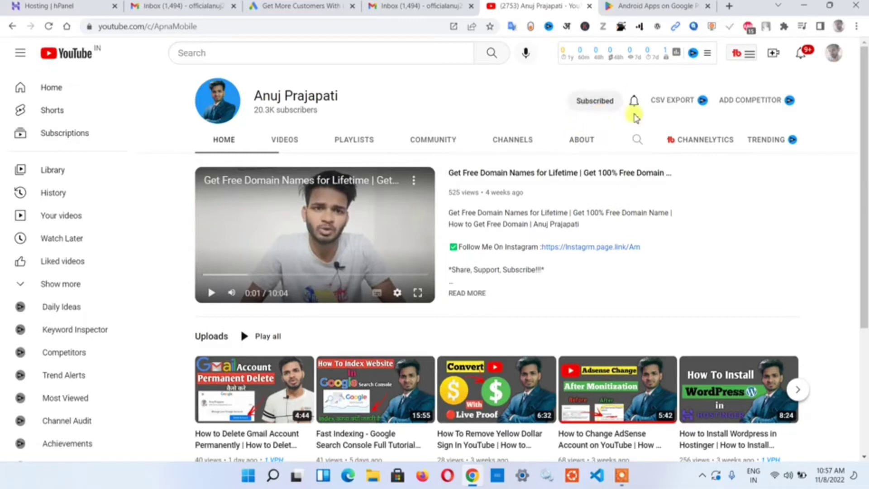
{"action": "left_click", "coordinate": [633, 102]}
{"action": "left_click", "coordinate": [648, 129]}
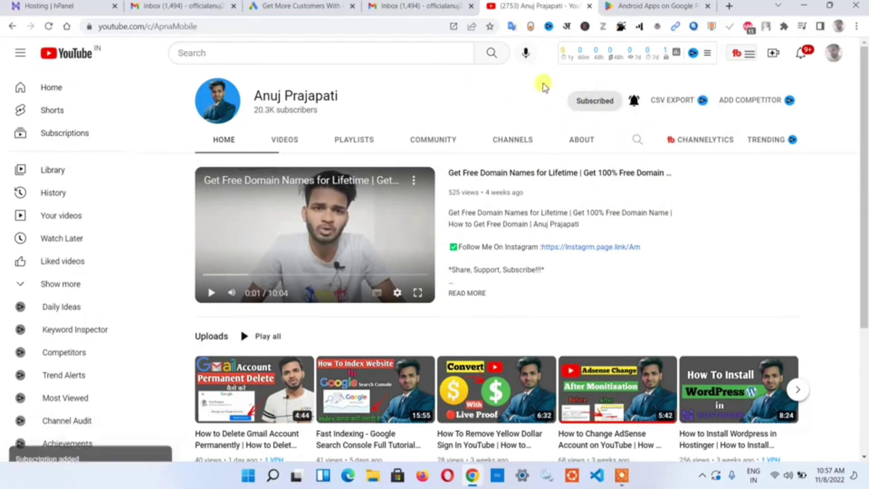
- Browse the next videos in the Uploads carousel, then switch to the Hosting | hPanel tab
{"action": "scroll", "coordinate": [449, 93], "scroll_direction": "down", "scroll_amount": 2}
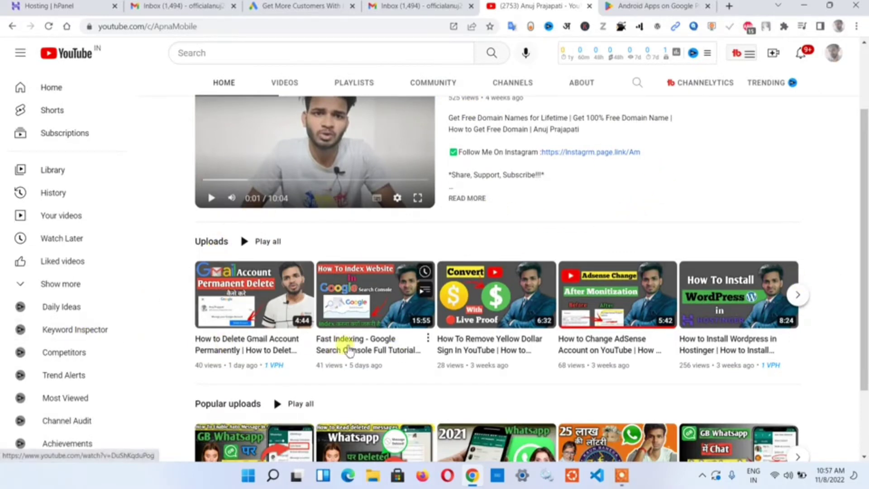
{"action": "left_click", "coordinate": [797, 299]}
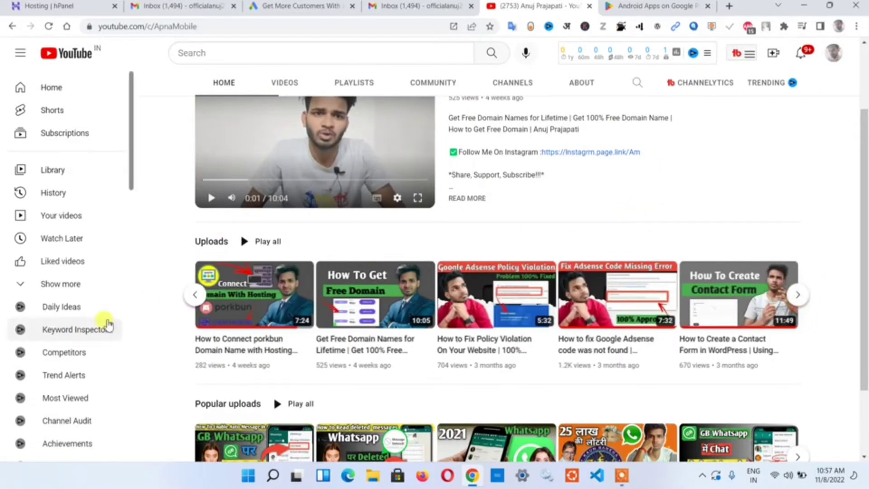
{"action": "scroll", "coordinate": [281, 82], "scroll_direction": "up", "scroll_amount": 2}
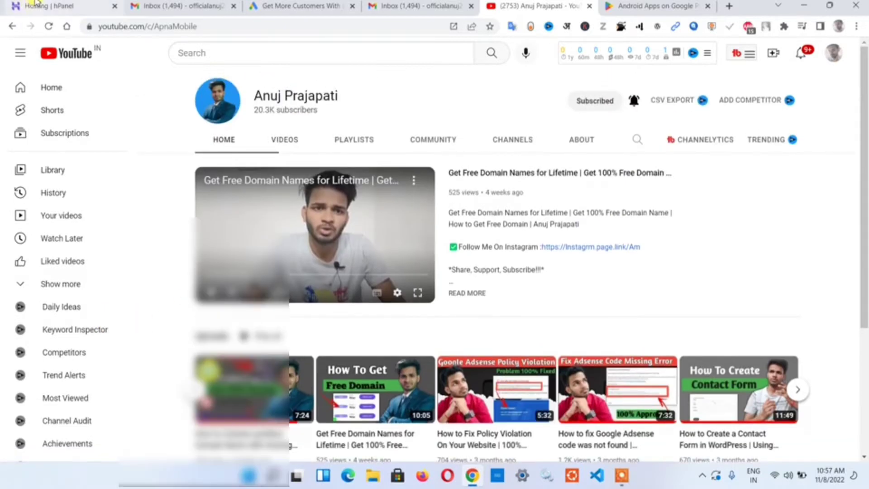
{"action": "left_click", "coordinate": [31, 7]}
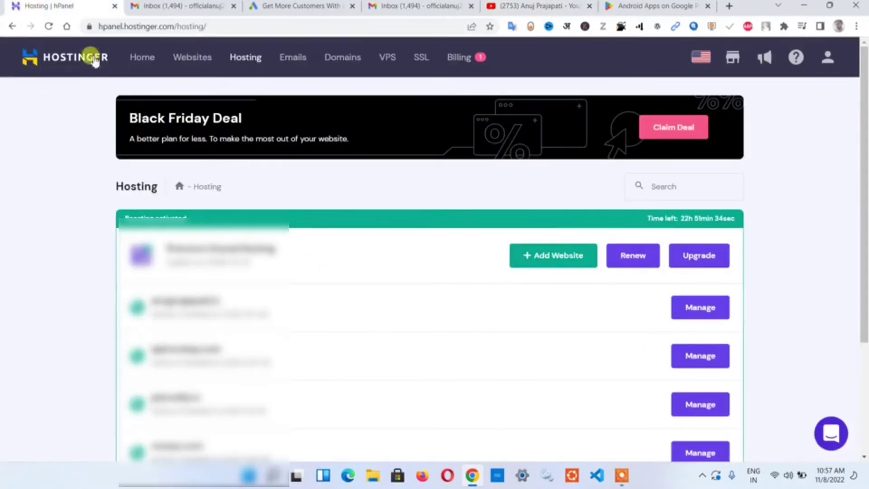
- Reload the hPanel Hosting list and choose Manage for anujprajapati.in
{"action": "left_click", "coordinate": [49, 27]}
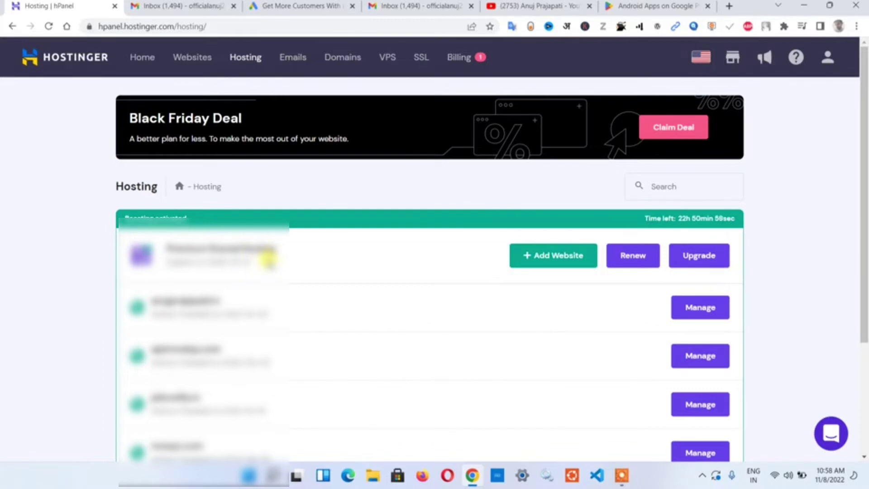
{"action": "left_click", "coordinate": [697, 308]}
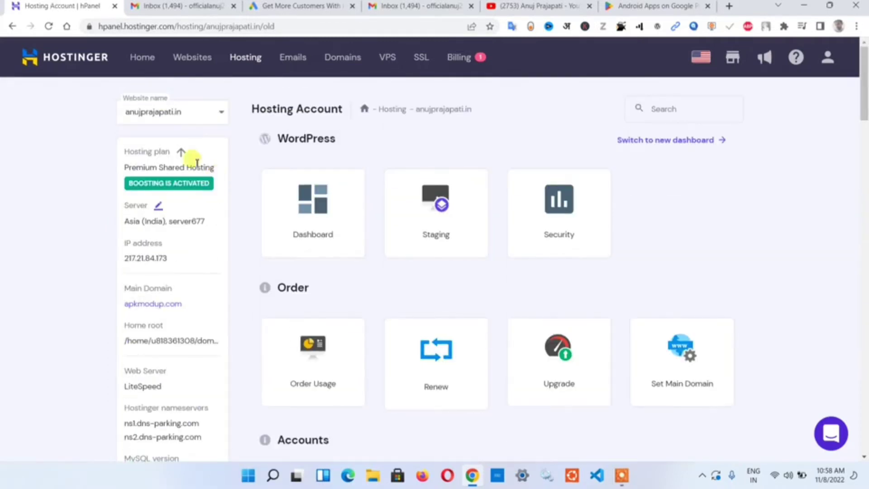
- Browse the anujprajapati.in Hosting Account sections and open the MySQL Databases card
{"action": "scroll", "coordinate": [645, 181], "scroll_direction": "down", "scroll_amount": 10}
{"action": "scroll", "coordinate": [227, 193], "scroll_direction": "up", "scroll_amount": 10}
{"action": "left_click_drag", "start_coordinate": [120, 99], "coordinate": [219, 116]}
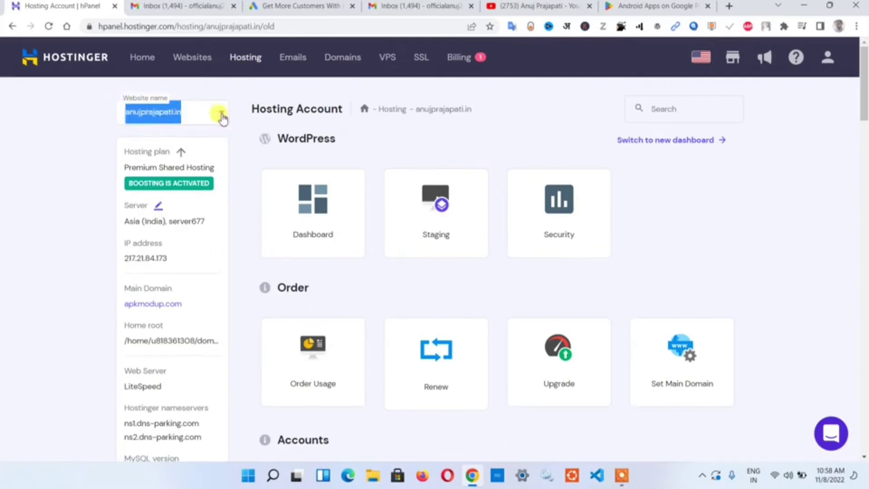
{"action": "left_click", "coordinate": [178, 151]}
{"action": "scroll", "coordinate": [177, 181], "scroll_direction": "down", "scroll_amount": 7}
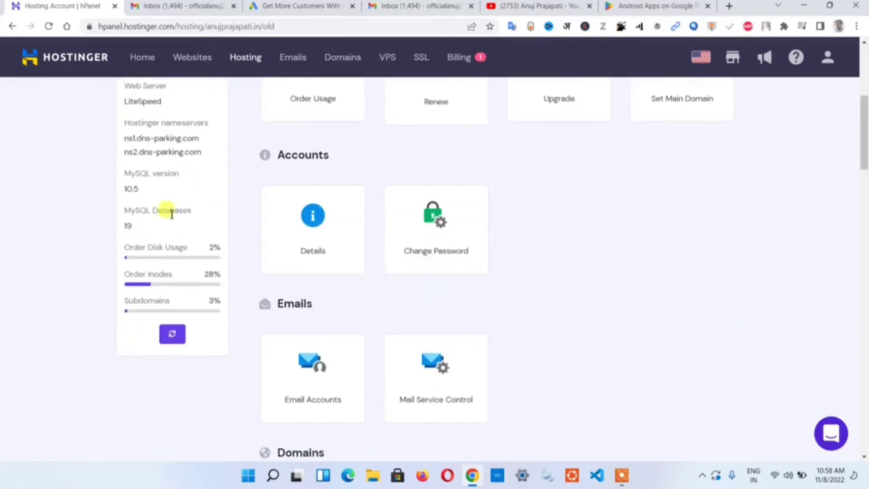
{"action": "scroll", "coordinate": [258, 252], "scroll_direction": "down", "scroll_amount": 5}
{"action": "scroll", "coordinate": [189, 277], "scroll_direction": "up", "scroll_amount": 10}
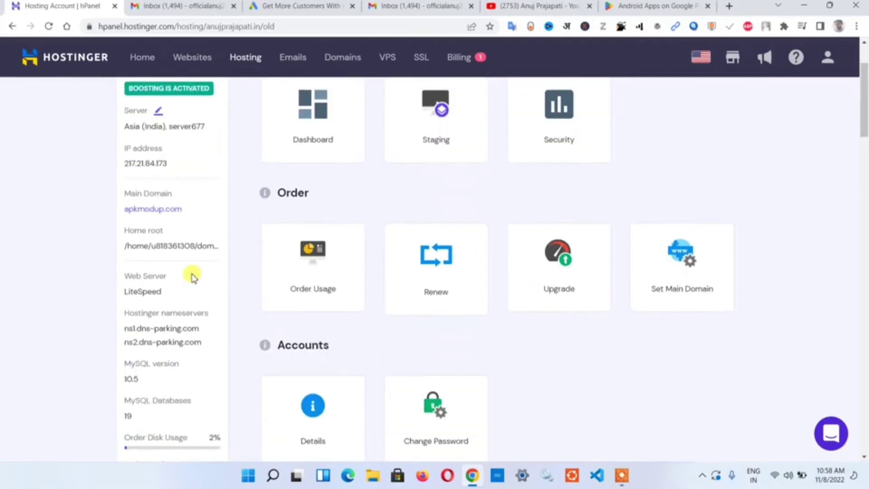
{"action": "scroll", "coordinate": [184, 295], "scroll_direction": "down", "scroll_amount": 20}
{"action": "scroll", "coordinate": [294, 291], "scroll_direction": "up", "scroll_amount": 10}
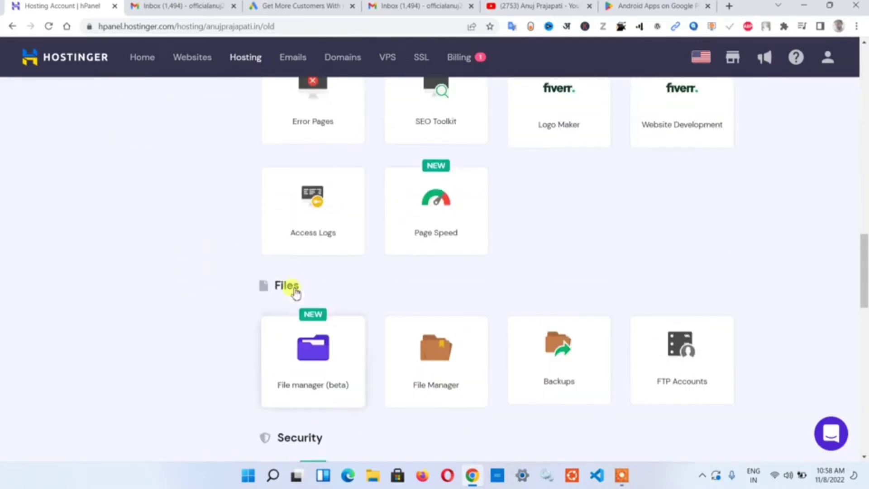
{"action": "scroll", "coordinate": [394, 242], "scroll_direction": "down", "scroll_amount": 10}
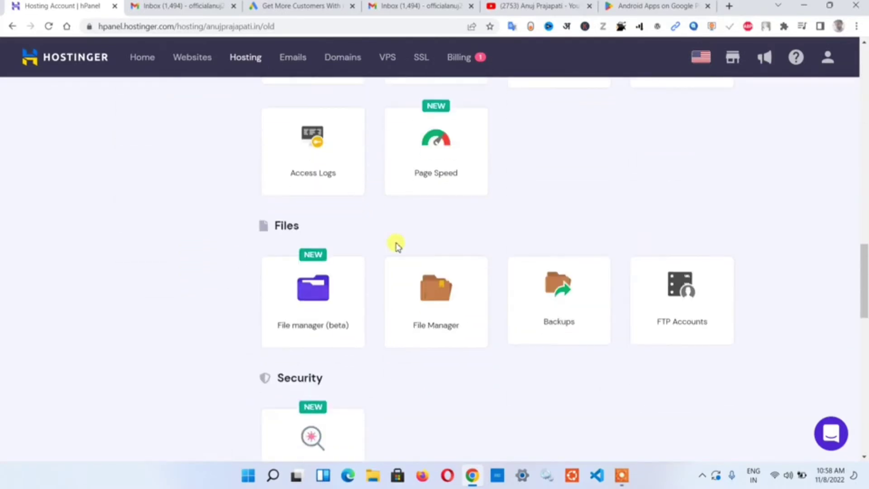
{"action": "scroll", "coordinate": [393, 242], "scroll_direction": "up", "scroll_amount": 8}
{"action": "scroll", "coordinate": [393, 243], "scroll_direction": "down", "scroll_amount": 12}
{"action": "scroll", "coordinate": [330, 275], "scroll_direction": "down", "scroll_amount": 6}
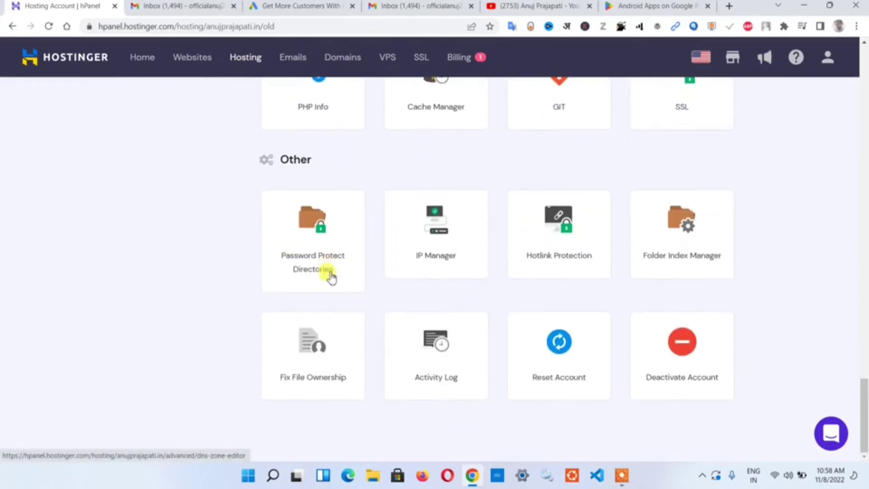
{"action": "scroll", "coordinate": [332, 271], "scroll_direction": "up", "scroll_amount": 6}
{"action": "scroll", "coordinate": [347, 296], "scroll_direction": "up", "scroll_amount": 4}
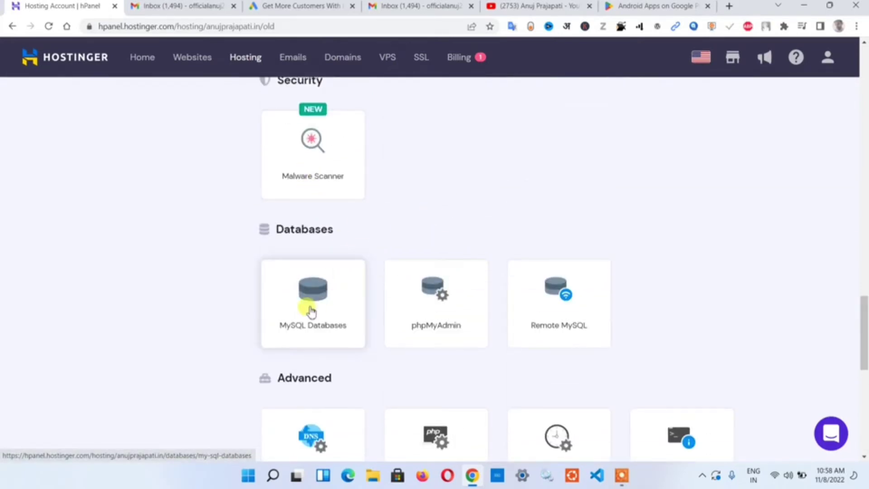
{"action": "left_click", "coordinate": [310, 308]}
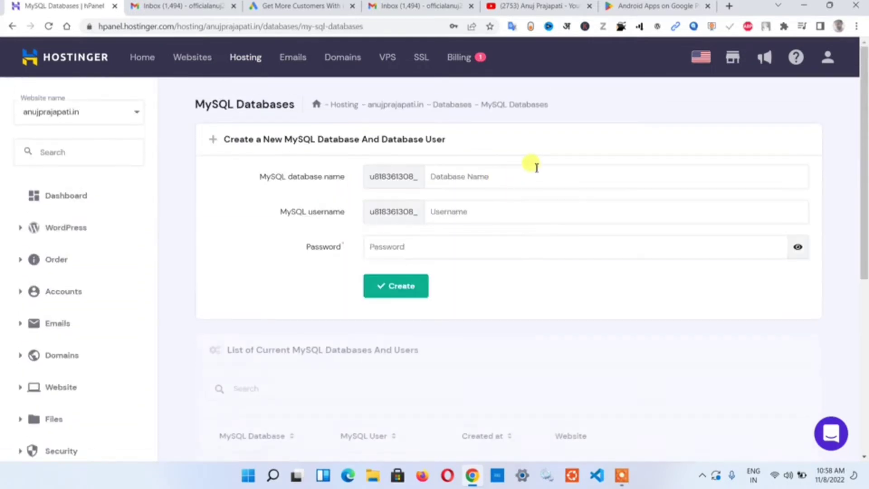
- Review the MySQL database form, noting the store_anuj user name and the password field
{"action": "scroll", "coordinate": [498, 180], "scroll_direction": "down", "scroll_amount": 4}
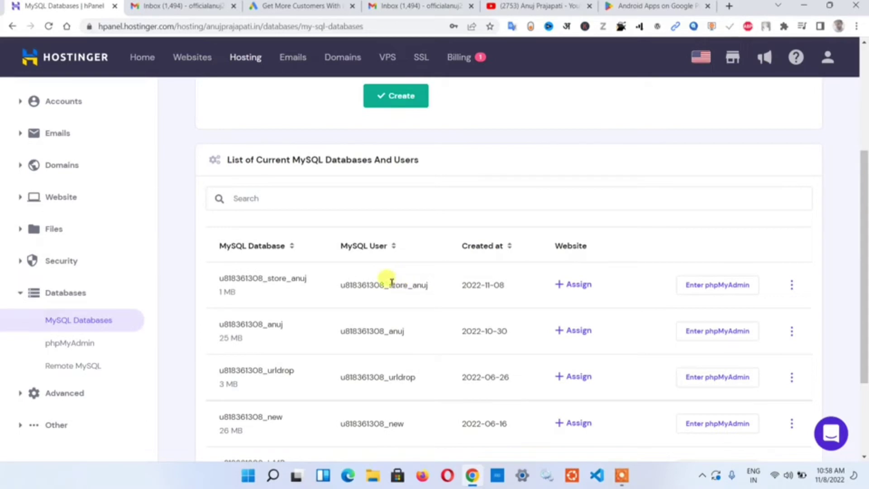
{"action": "left_click_drag", "start_coordinate": [392, 282], "coordinate": [435, 281]}
{"action": "left_click", "coordinate": [478, 155]}
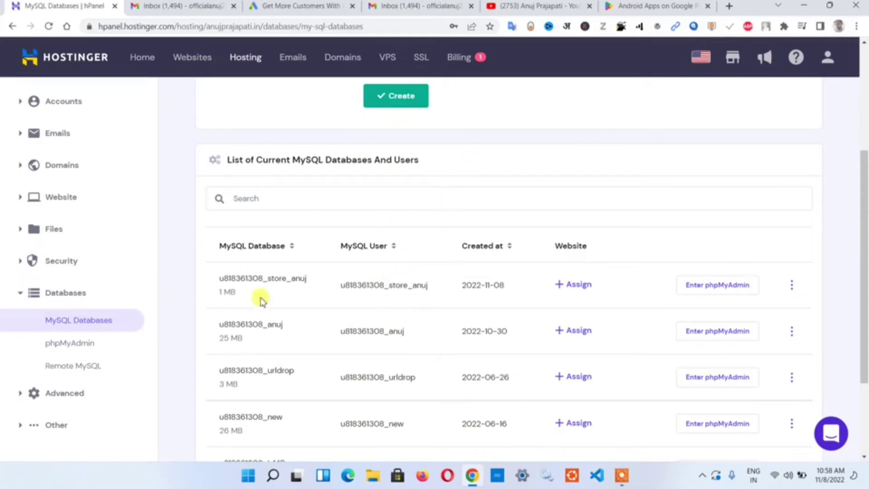
{"action": "scroll", "coordinate": [398, 284], "scroll_direction": "up", "scroll_amount": 4}
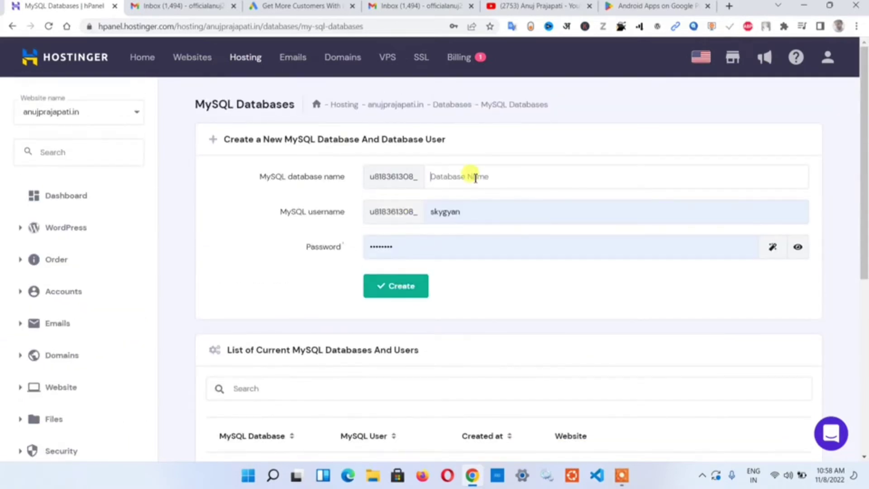
{"action": "type", "text": "e"}
{"action": "left_click", "coordinate": [439, 214]}
{"action": "left_click", "coordinate": [467, 241]}
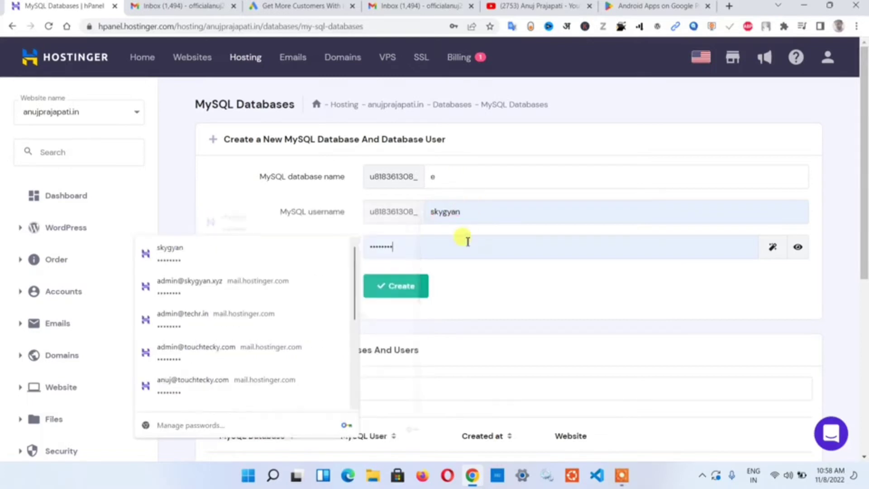
{"action": "left_click", "coordinate": [466, 276]}
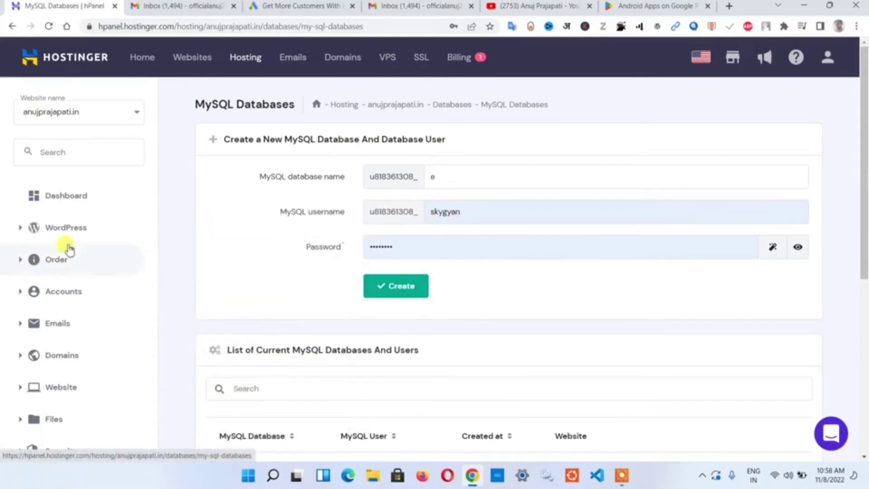
{"action": "scroll", "coordinate": [332, 356], "scroll_direction": "down", "scroll_amount": 6}
{"action": "scroll", "coordinate": [298, 213], "scroll_direction": "up", "scroll_amount": 6}
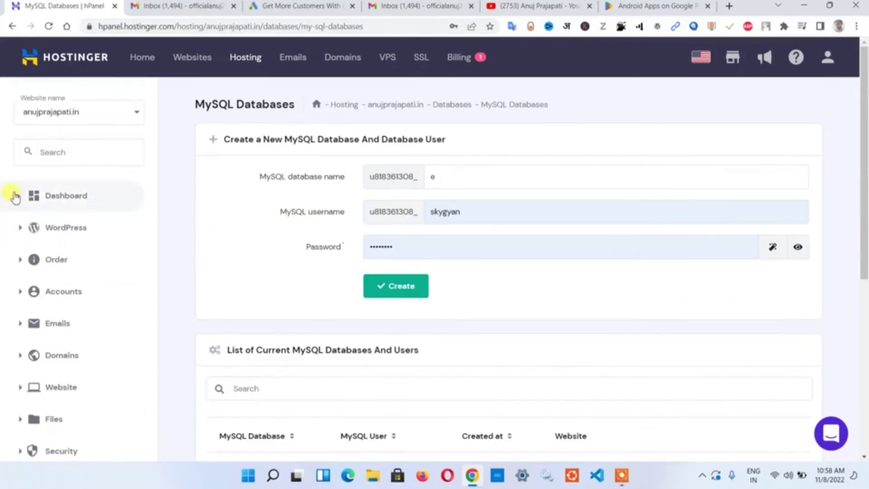
- Return to the hosting dashboard and open the Subdomains card under Domains
{"action": "left_click", "coordinate": [51, 203]}
{"action": "scroll", "coordinate": [297, 229], "scroll_direction": "down", "scroll_amount": 10}
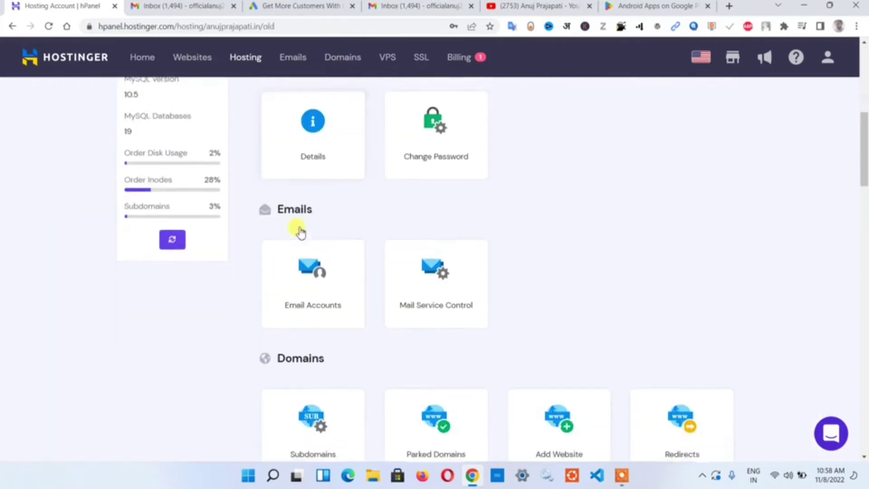
{"action": "scroll", "coordinate": [285, 289], "scroll_direction": "down", "scroll_amount": 4}
{"action": "left_click", "coordinate": [301, 253]}
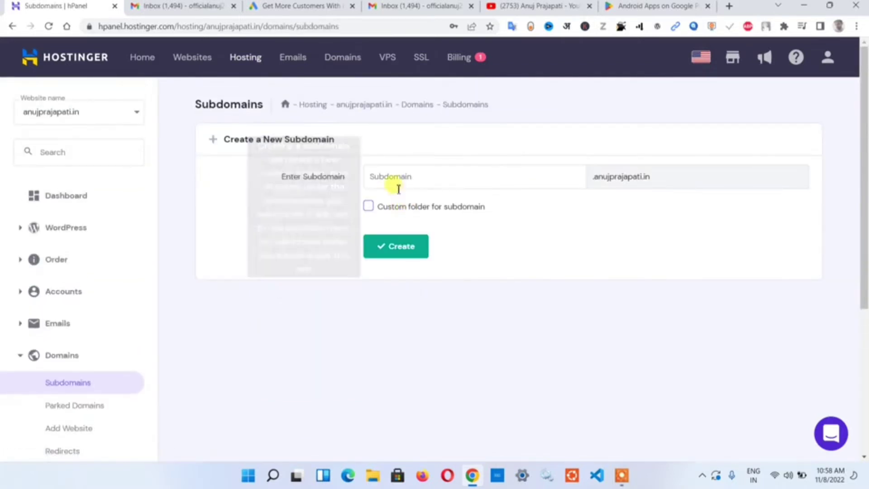
- Enter 'store' as the new subdomain under anujprajapati.in
{"action": "left_click", "coordinate": [397, 179]}
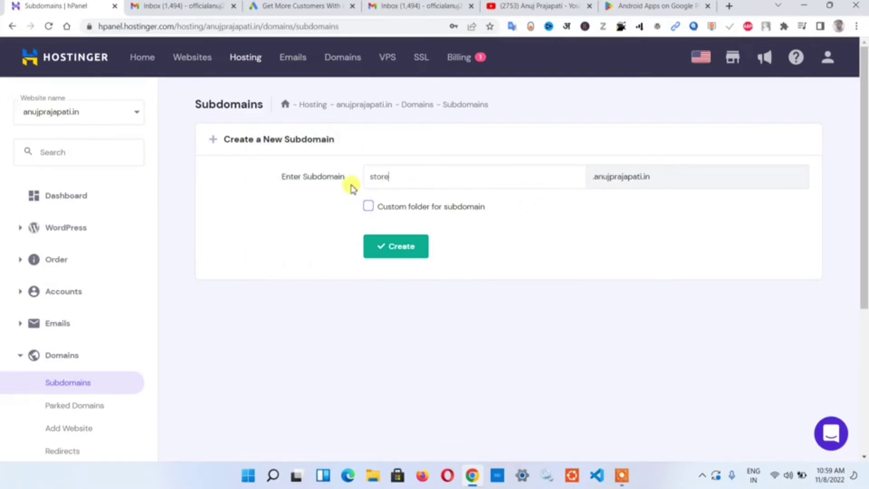
{"action": "left_click_drag", "start_coordinate": [361, 175], "coordinate": [426, 179]}
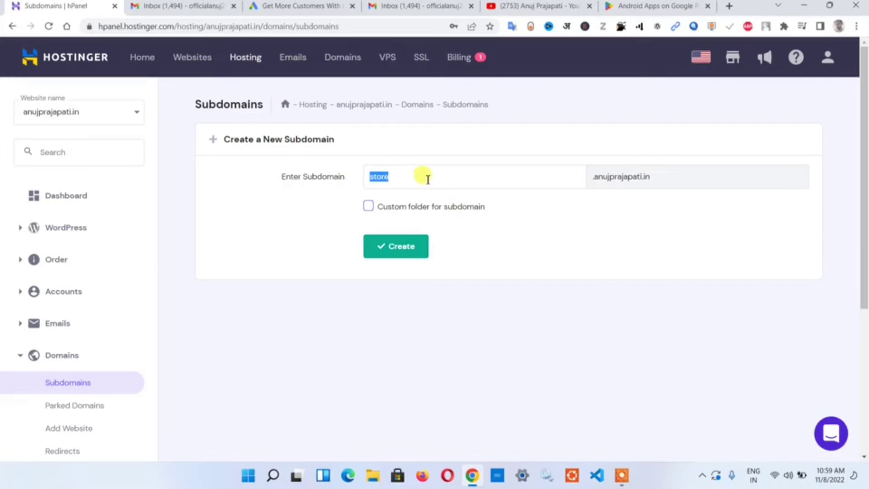
{"action": "left_click", "coordinate": [502, 179]}
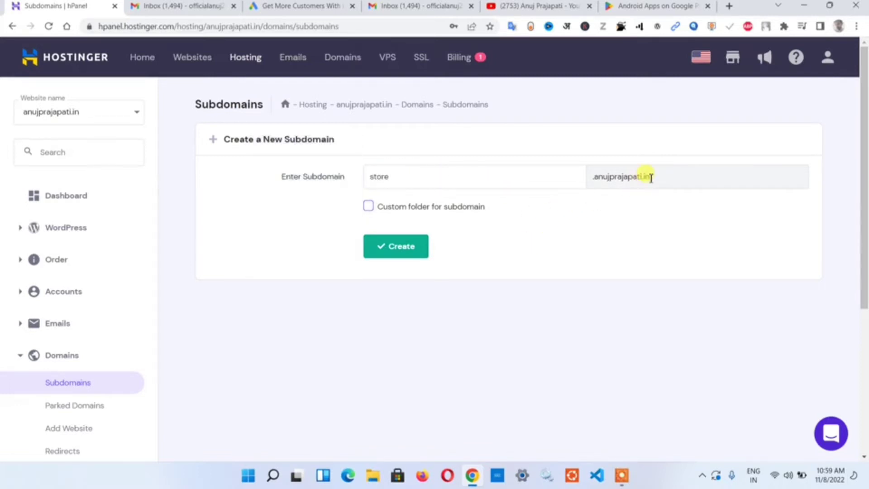
{"action": "left_click_drag", "start_coordinate": [651, 177], "coordinate": [568, 171]}
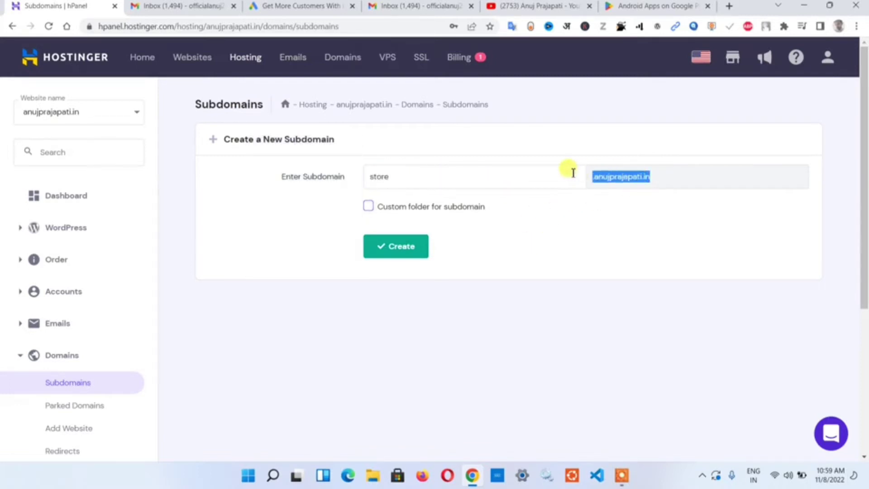
{"action": "left_click", "coordinate": [543, 219]}
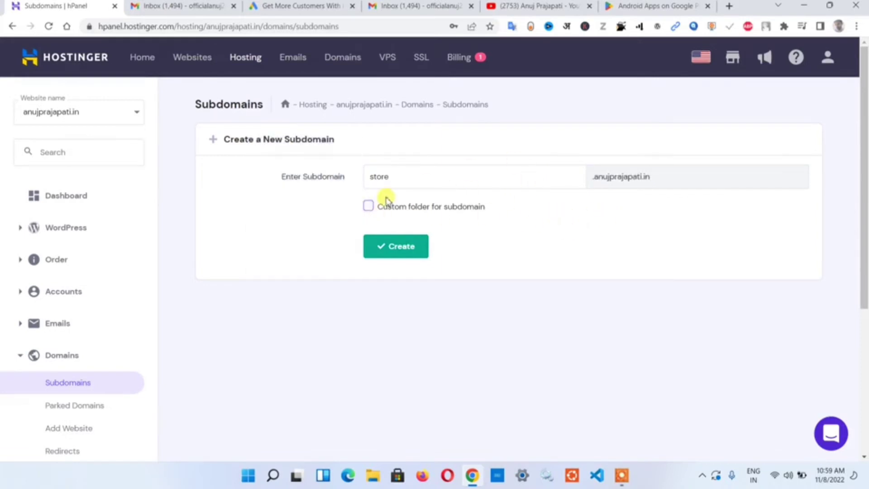
- Try the custom folder option under public_html, then leave it unchecked
{"action": "left_click", "coordinate": [368, 206]}
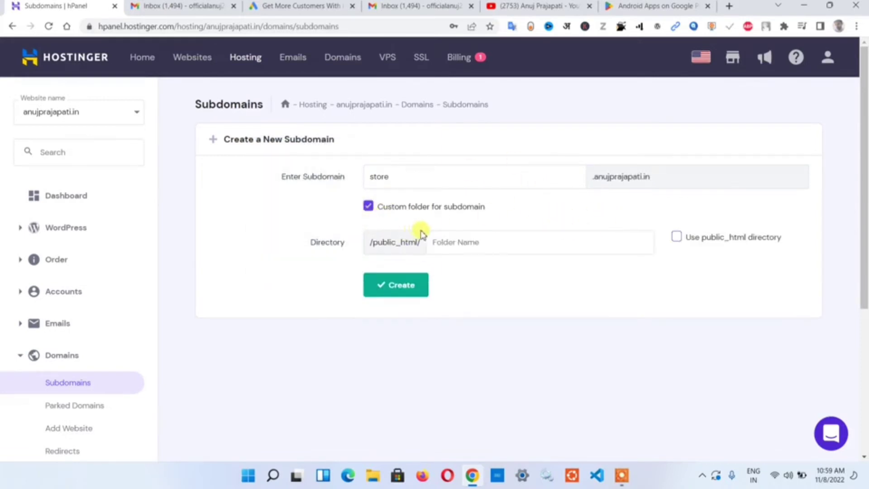
{"action": "left_click_drag", "start_coordinate": [377, 246], "coordinate": [465, 235]}
{"action": "left_click", "coordinate": [512, 251]}
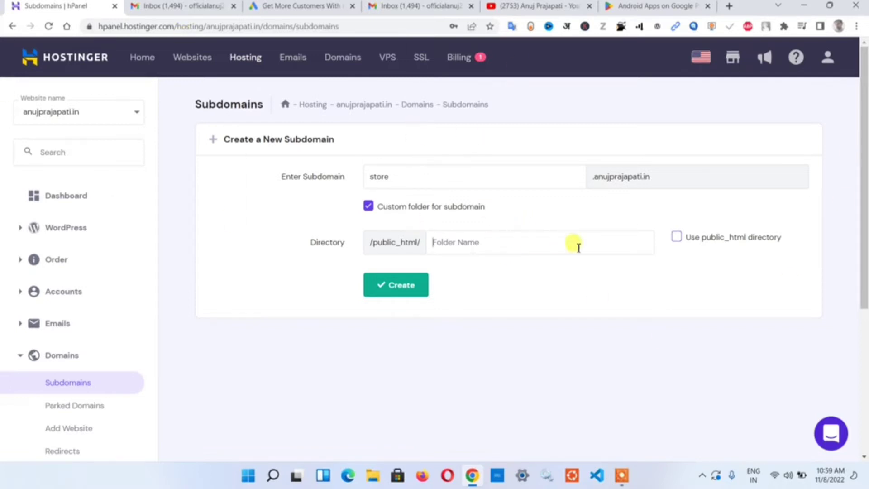
{"action": "left_click", "coordinate": [675, 239]}
{"action": "left_click", "coordinate": [675, 240]}
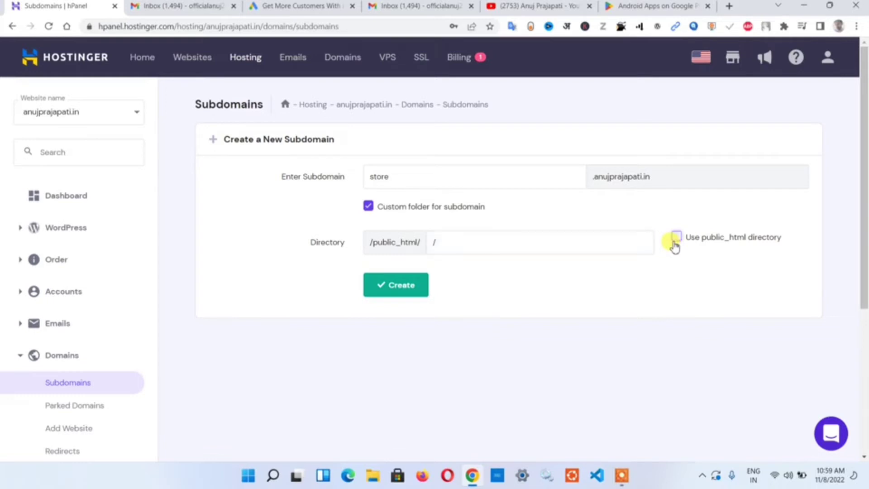
{"action": "left_click_drag", "start_coordinate": [412, 179], "coordinate": [335, 174]}
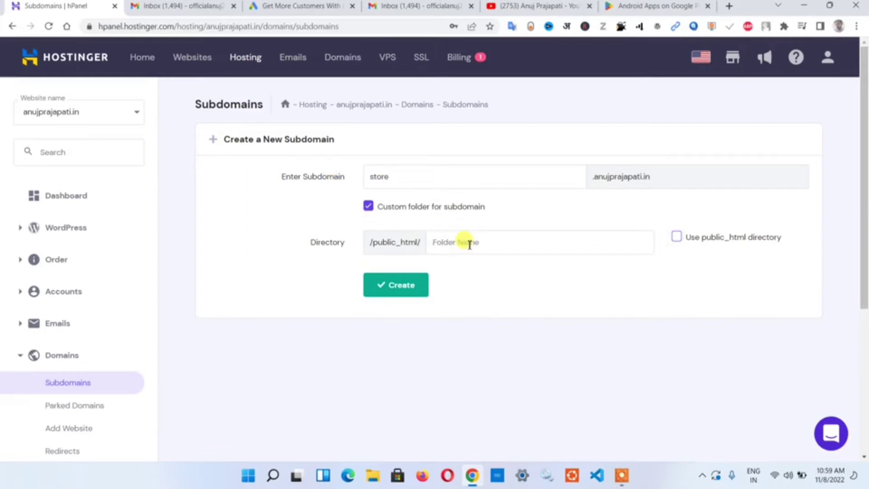
{"action": "left_click", "coordinate": [368, 208]}
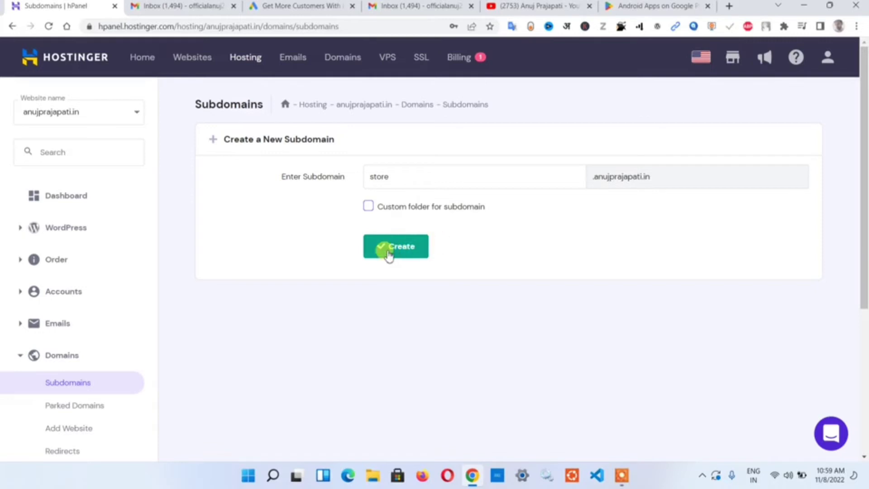
- Create the store subdomain and check that its directory path ends in public_html/store
{"action": "left_click", "coordinate": [388, 253]}
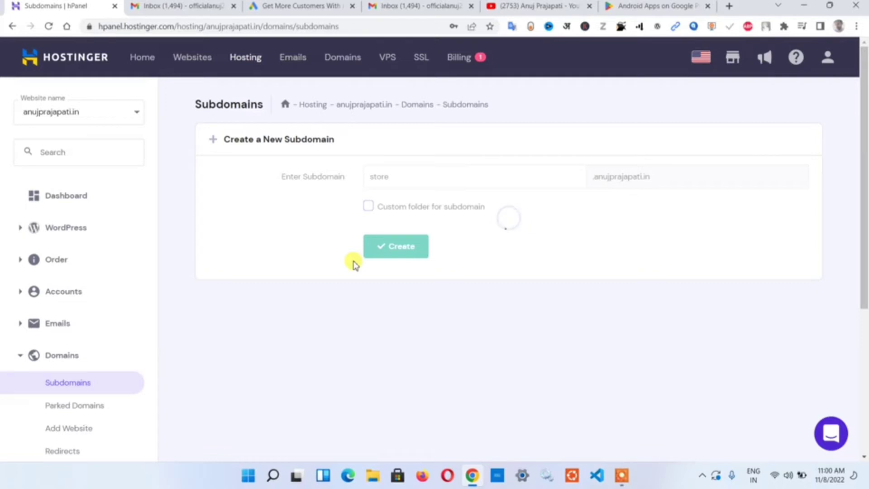
{"action": "scroll", "coordinate": [515, 315], "scroll_direction": "down", "scroll_amount": 2}
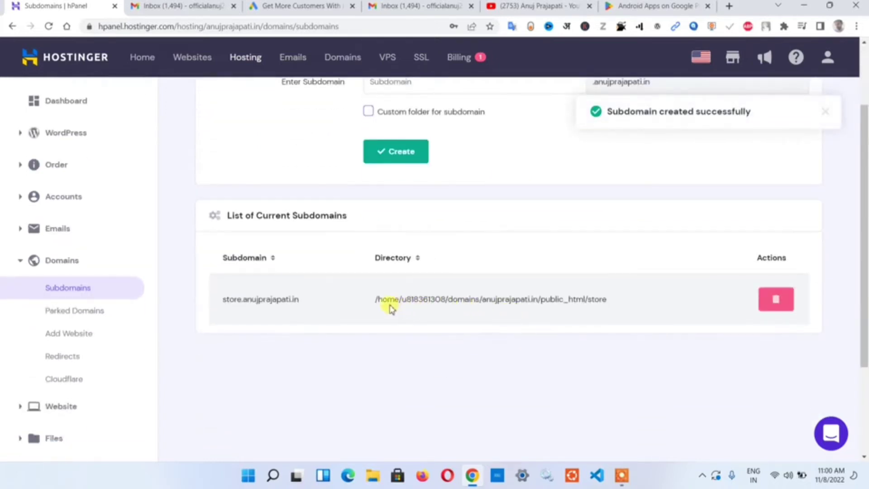
{"action": "left_click_drag", "start_coordinate": [372, 306], "coordinate": [628, 296]}
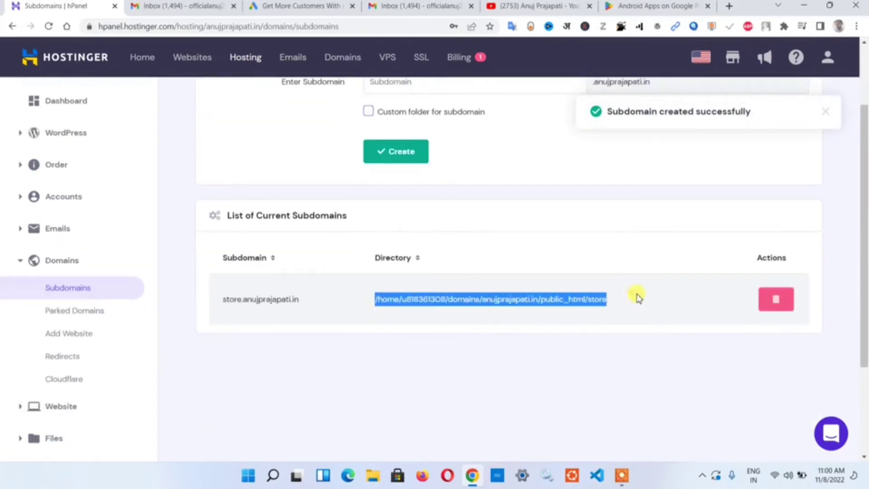
{"action": "left_click", "coordinate": [636, 298]}
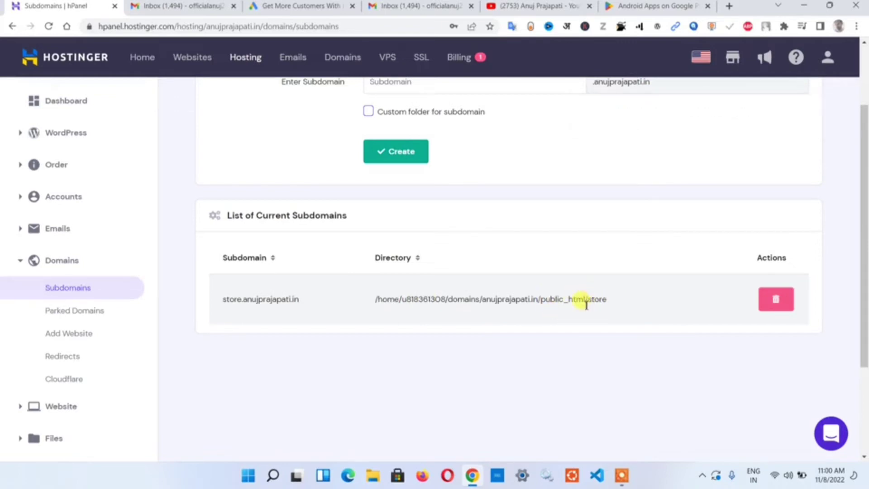
{"action": "left_click_drag", "start_coordinate": [586, 300], "coordinate": [614, 301]}
{"action": "left_click", "coordinate": [607, 298]}
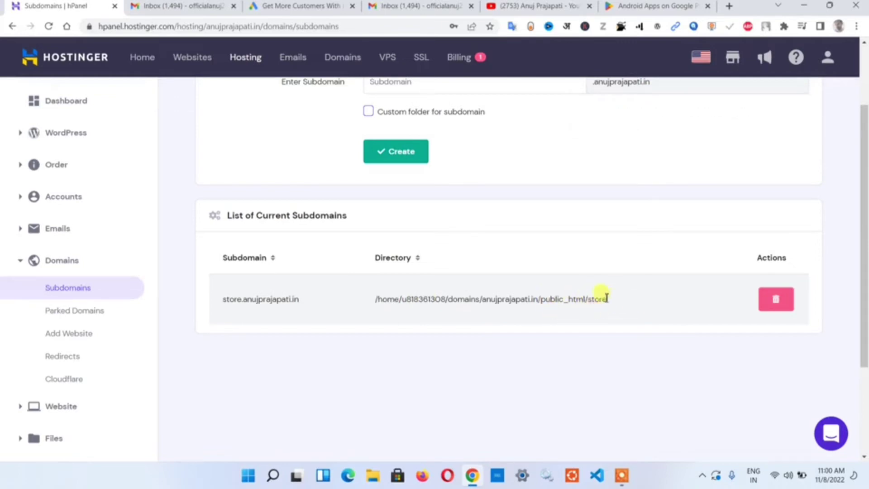
{"action": "left_click_drag", "start_coordinate": [374, 301], "coordinate": [687, 311]}
- Copy the subdomain name and load store.anujprajapati.in in a new Incognito window
{"action": "left_click", "coordinate": [308, 302]}
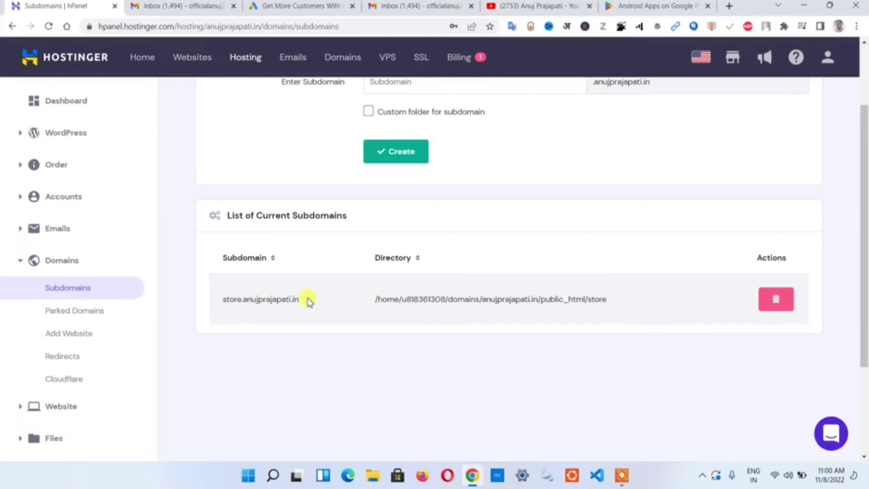
{"action": "scroll", "coordinate": [307, 301], "scroll_direction": "down", "scroll_amount": 3}
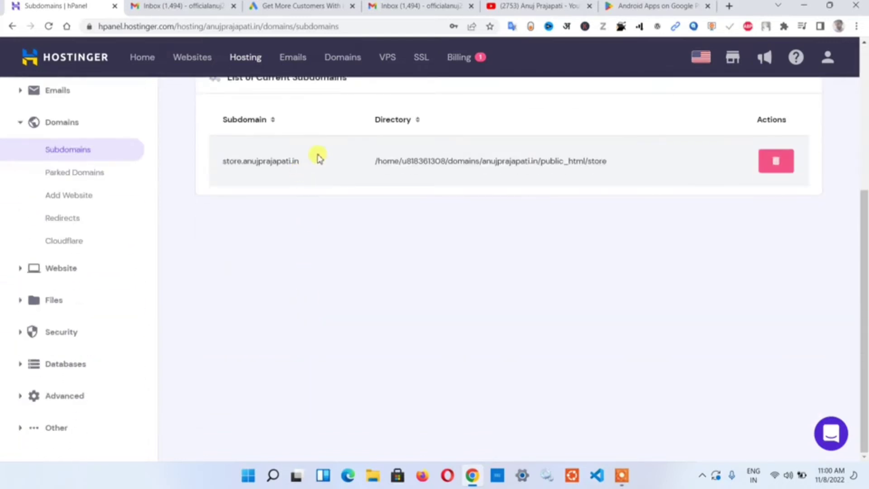
{"action": "left_click_drag", "start_coordinate": [312, 159], "coordinate": [224, 161]}
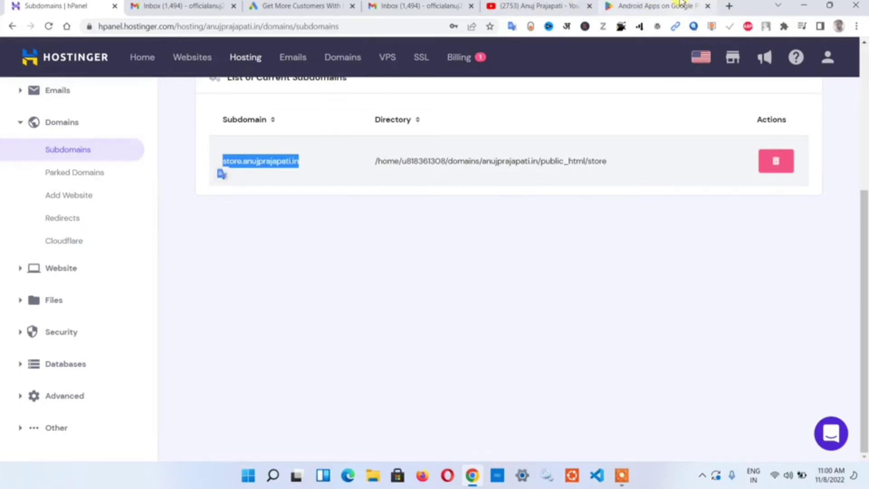
{"action": "key", "text": "ctrl+shift+n"}
{"action": "type", "text": "store.anujprajapati.in"}
{"action": "key", "text": "Return"}
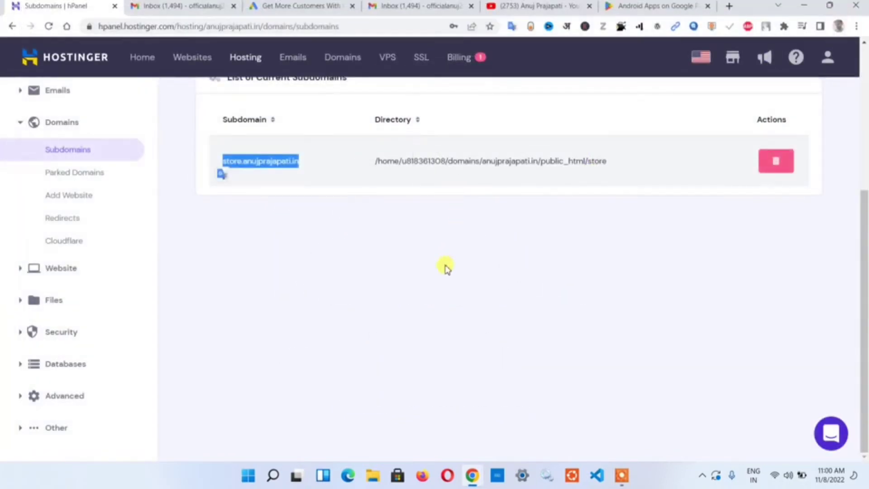
{"action": "scroll", "coordinate": [287, 219], "scroll_direction": "up", "scroll_amount": 5}
- Reload the Subdomains page, then open the WordPress Dashboard from the hosting account overview
{"action": "left_click", "coordinate": [285, 206]}
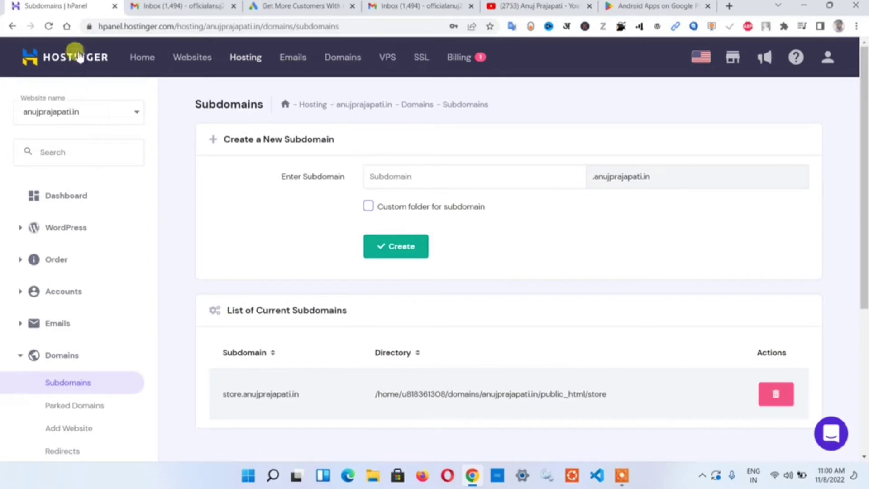
{"action": "left_click", "coordinate": [48, 26]}
{"action": "left_click", "coordinate": [68, 194]}
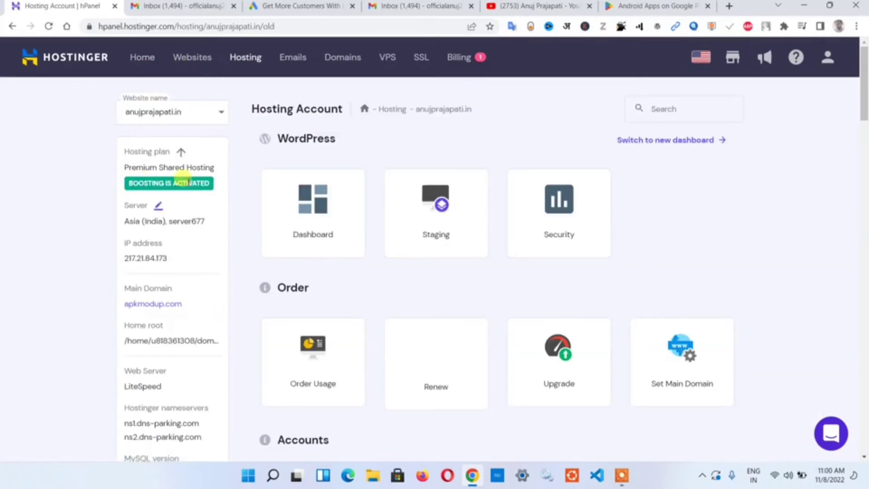
{"action": "scroll", "coordinate": [294, 168], "scroll_direction": "down", "scroll_amount": 6}
{"action": "scroll", "coordinate": [295, 169], "scroll_direction": "up", "scroll_amount": 6}
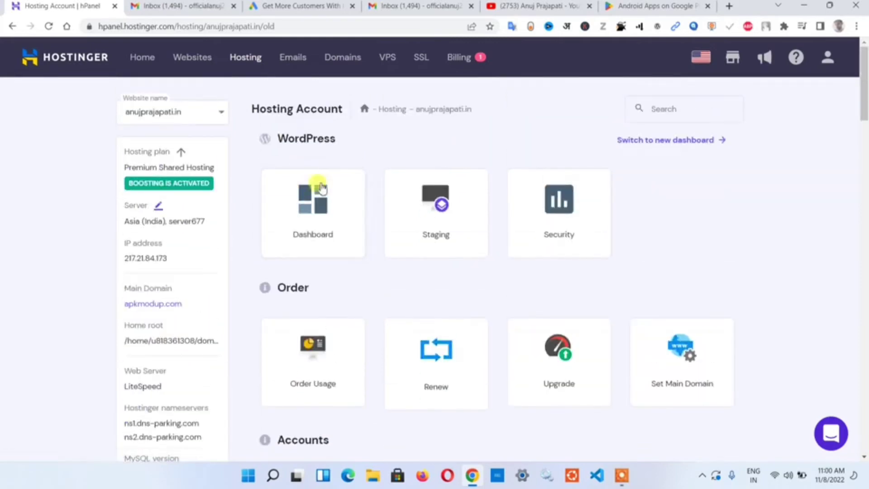
{"action": "left_click", "coordinate": [303, 226]}
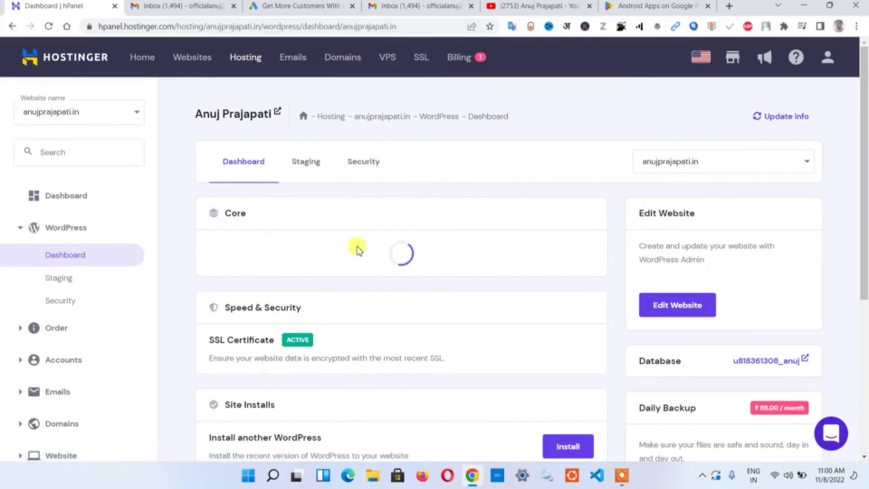
- Switch the managed website between store.anujprajapati.in and anujprajapati.in, then start another WordPress install
{"action": "left_click", "coordinate": [726, 165]}
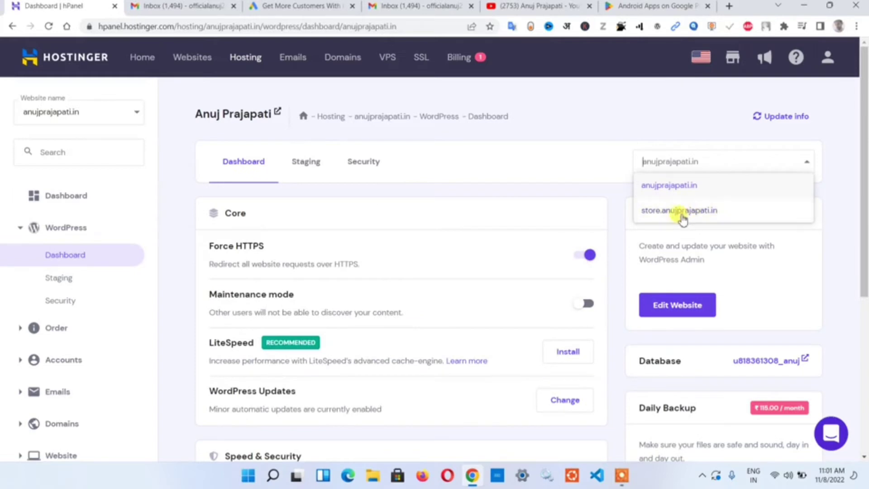
{"action": "left_click", "coordinate": [650, 211]}
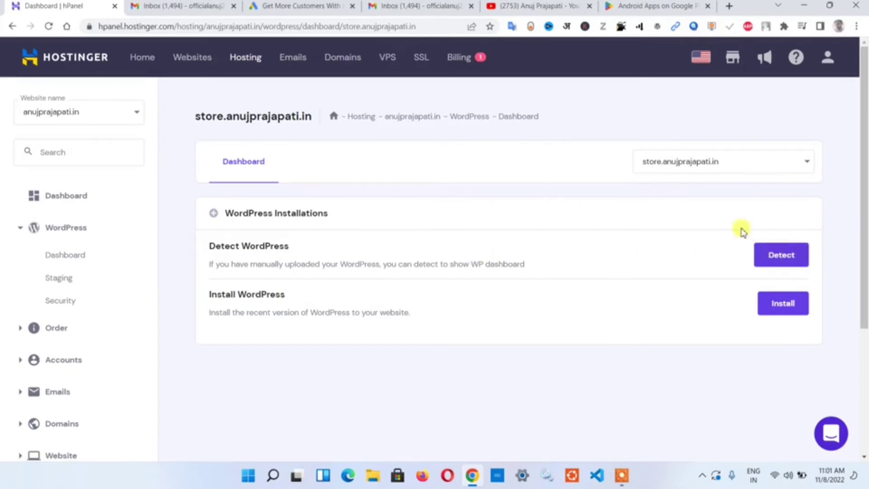
{"action": "left_click", "coordinate": [677, 160]}
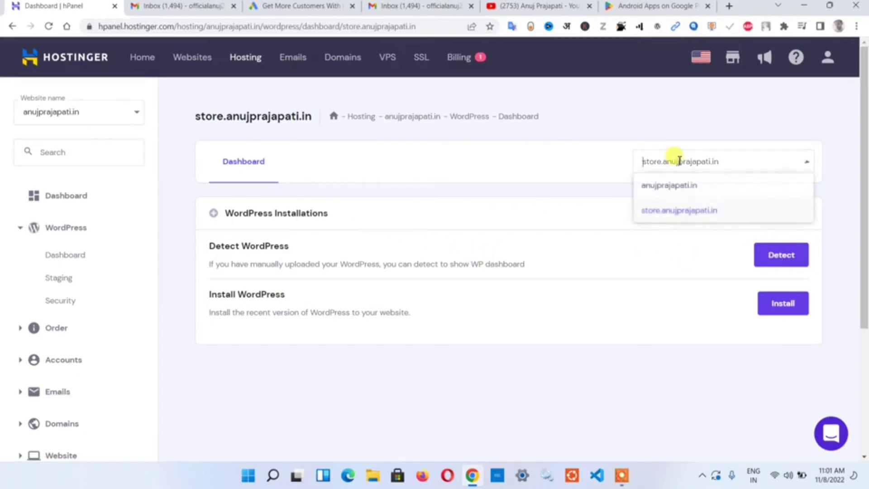
{"action": "left_click", "coordinate": [670, 194]}
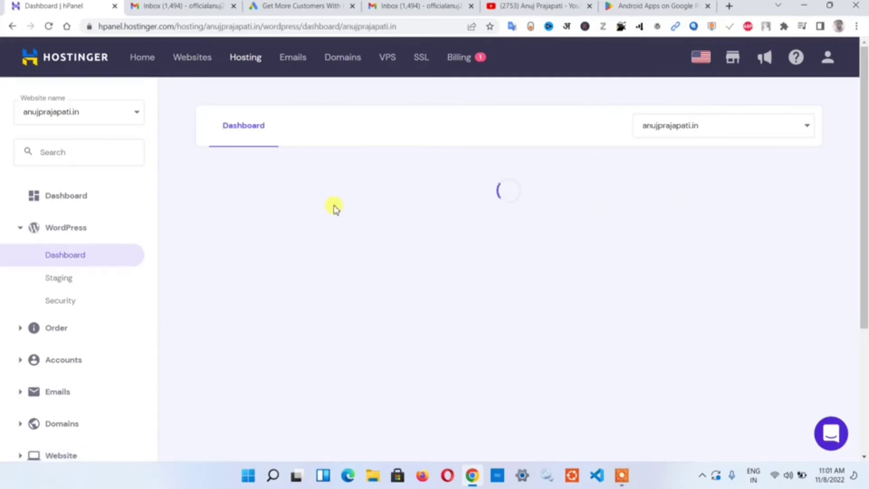
{"action": "scroll", "coordinate": [333, 240], "scroll_direction": "down", "scroll_amount": 5}
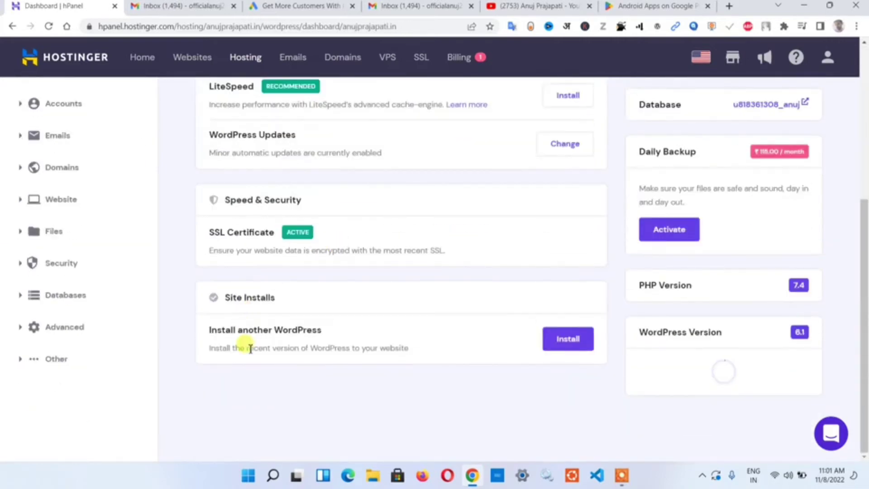
{"action": "scroll", "coordinate": [306, 253], "scroll_direction": "up", "scroll_amount": 4}
{"action": "scroll", "coordinate": [673, 388], "scroll_direction": "down", "scroll_amount": 2}
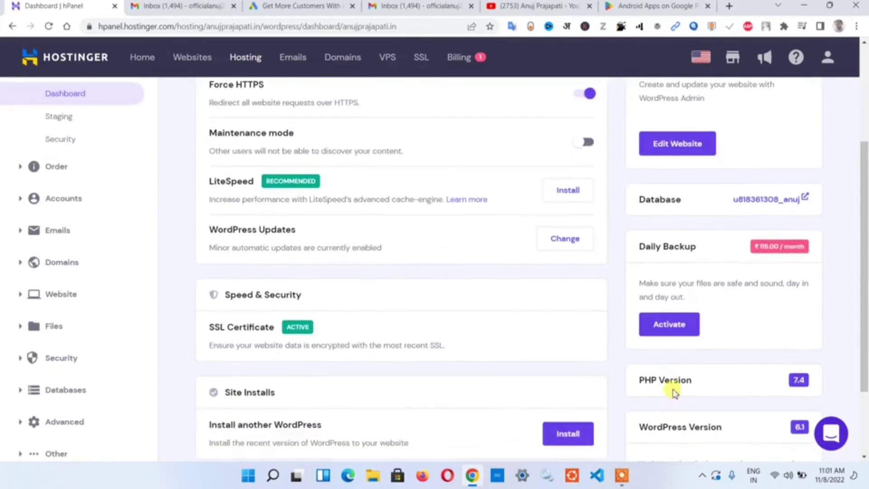
{"action": "scroll", "coordinate": [384, 235], "scroll_direction": "down", "scroll_amount": 2}
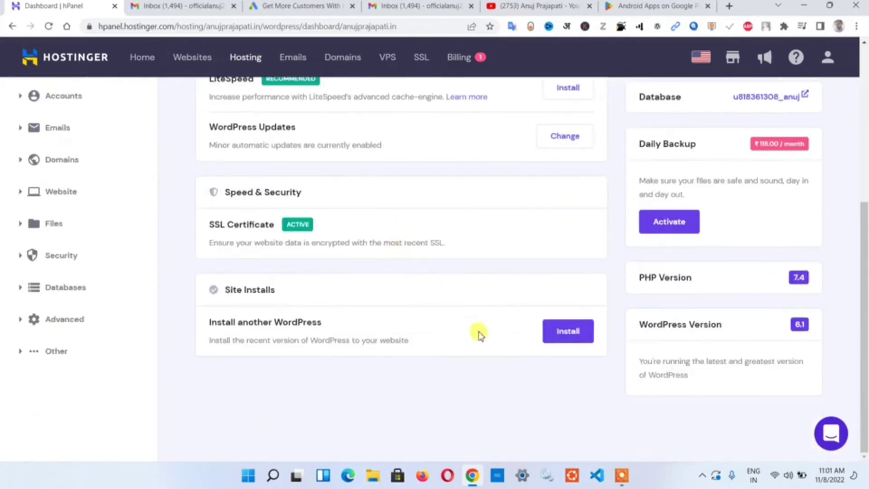
{"action": "left_click", "coordinate": [561, 335]}
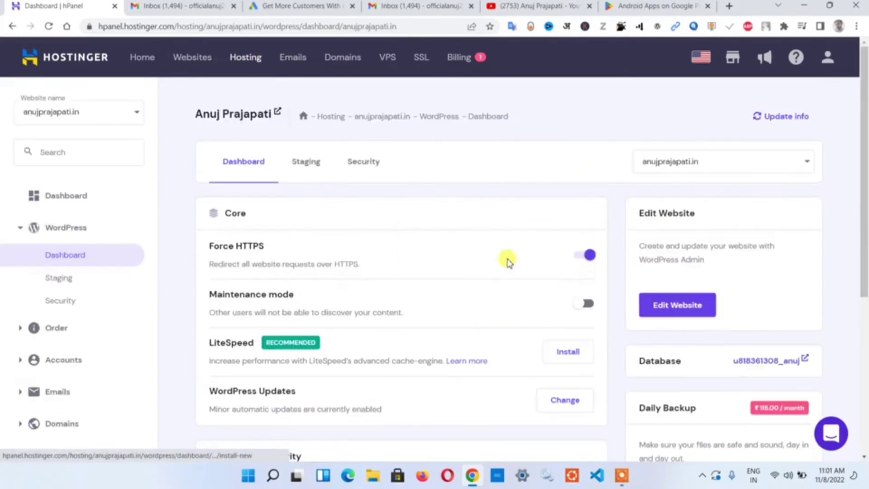
- Switch the WordPress page to store.anujprajapati.in, request WordPress detection, and dismiss the notice
{"action": "left_click", "coordinate": [747, 162]}
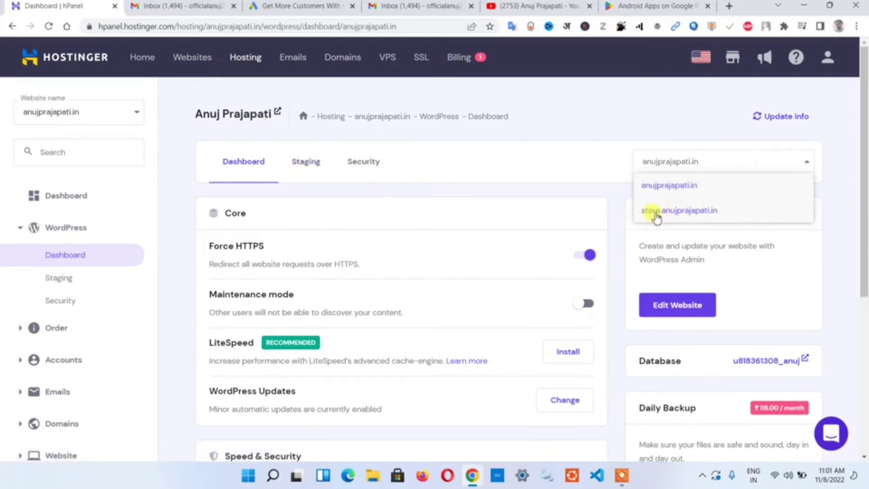
{"action": "left_click", "coordinate": [682, 212]}
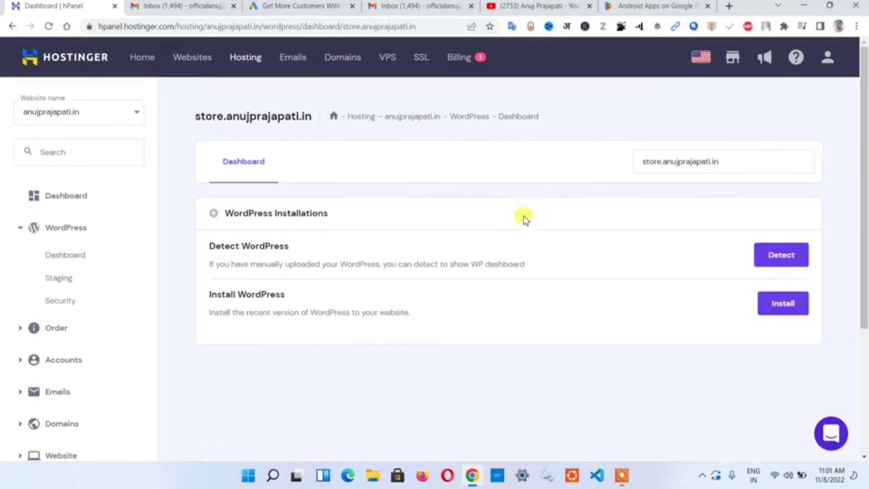
{"action": "left_click", "coordinate": [775, 256]}
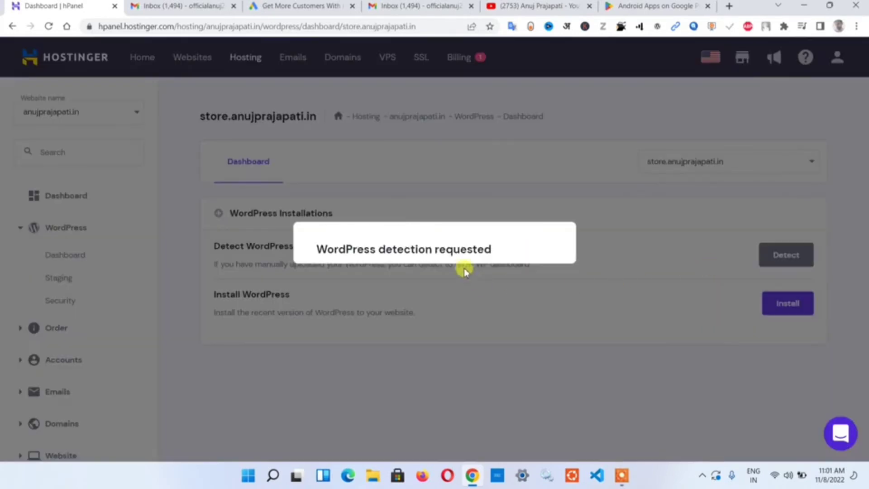
{"action": "left_click", "coordinate": [535, 276]}
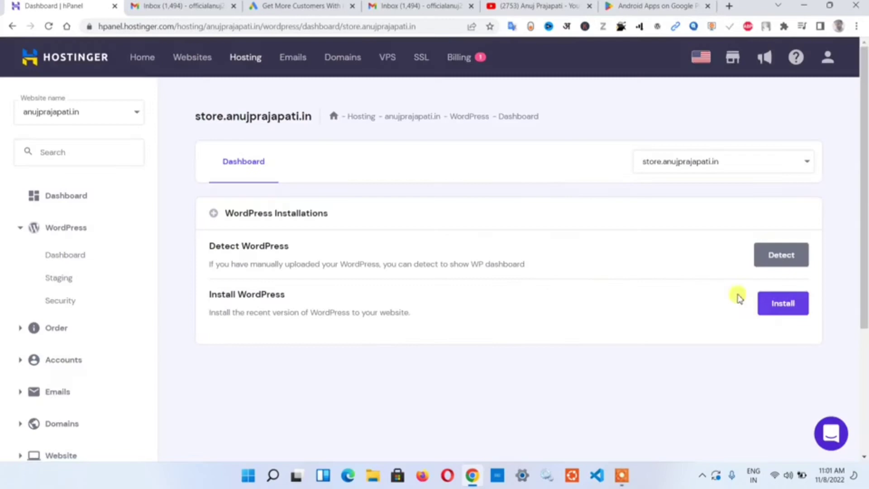
- Start a fresh WordPress install with site title Store, username admin and an administrator password
{"action": "left_click", "coordinate": [789, 311]}
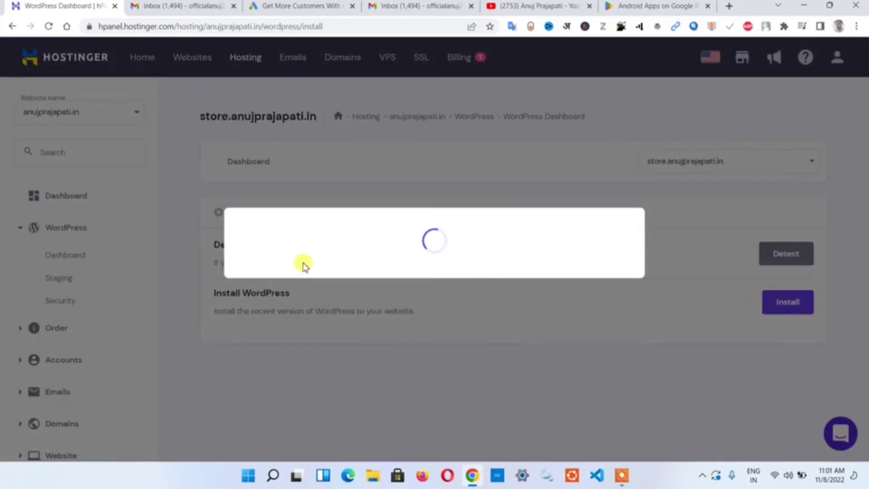
{"action": "left_click", "coordinate": [299, 222]}
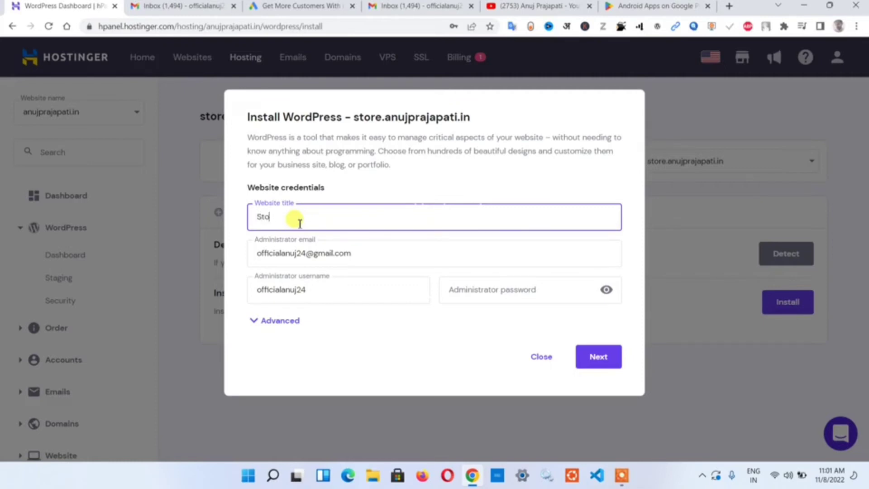
{"action": "left_click_drag", "start_coordinate": [356, 251], "coordinate": [244, 251]}
{"action": "left_click_drag", "start_coordinate": [316, 284], "coordinate": [230, 290]}
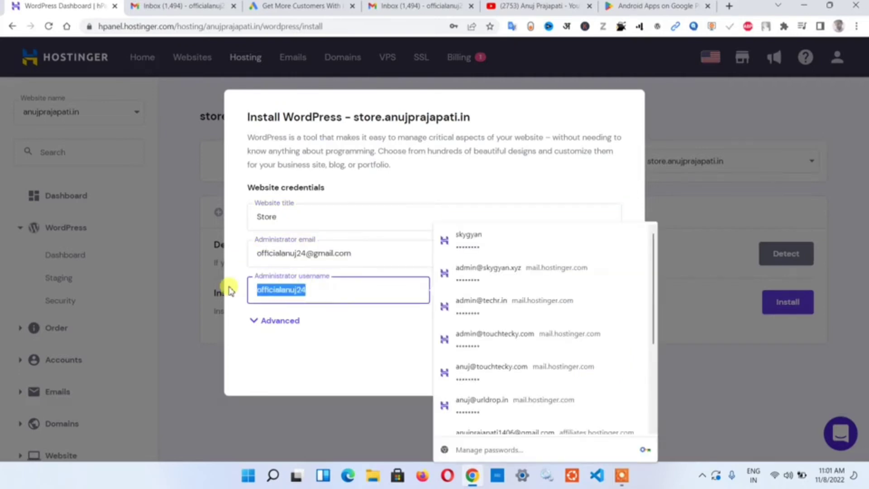
{"action": "key", "text": "BackSpace"}
{"action": "type", "text": "adm"}
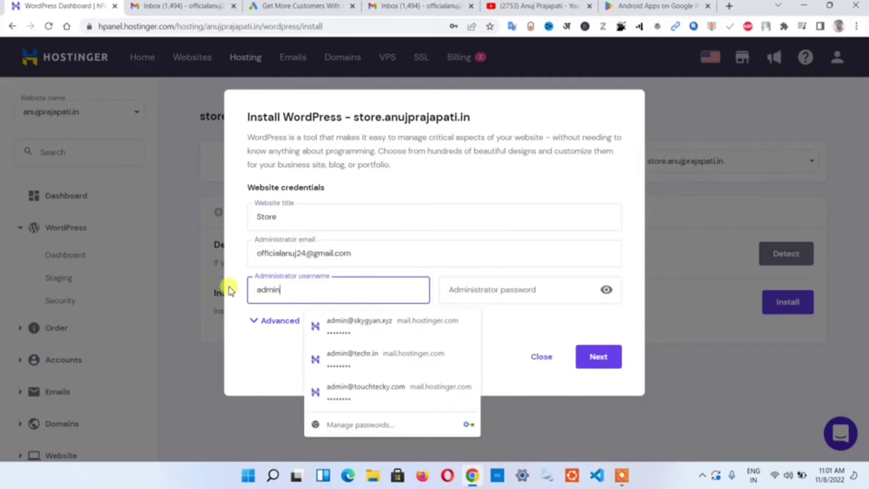
{"action": "type", "text": "in"}
{"action": "left_click", "coordinate": [501, 294]}
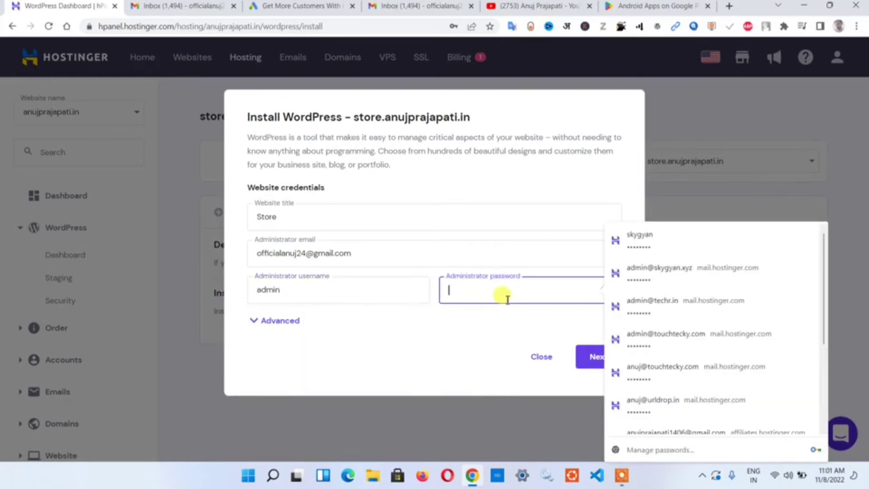
{"action": "type", "text": "a"}
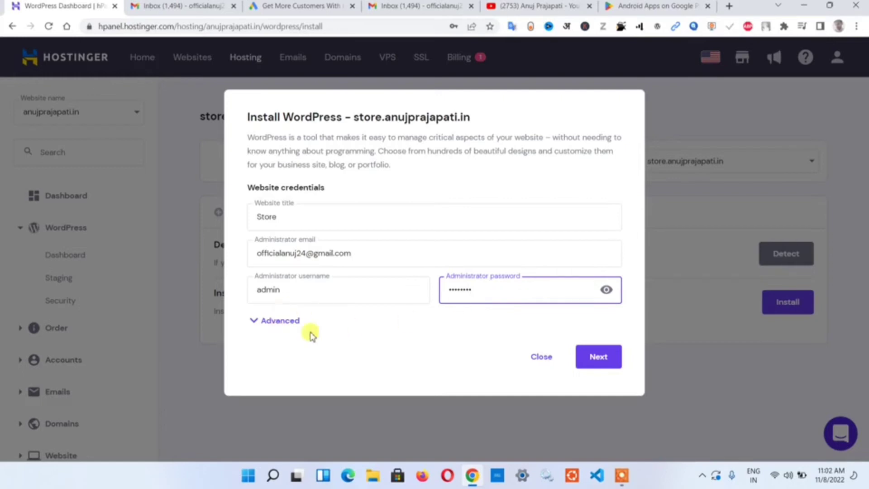
- Under Advanced, choose the existing store database, enter its password, and continue to version options
{"action": "left_click", "coordinate": [267, 321]}
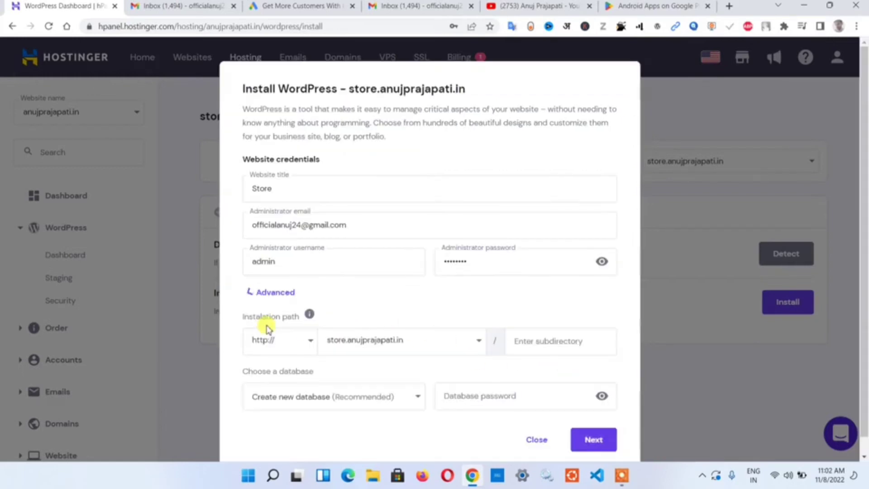
{"action": "left_click", "coordinate": [344, 382]}
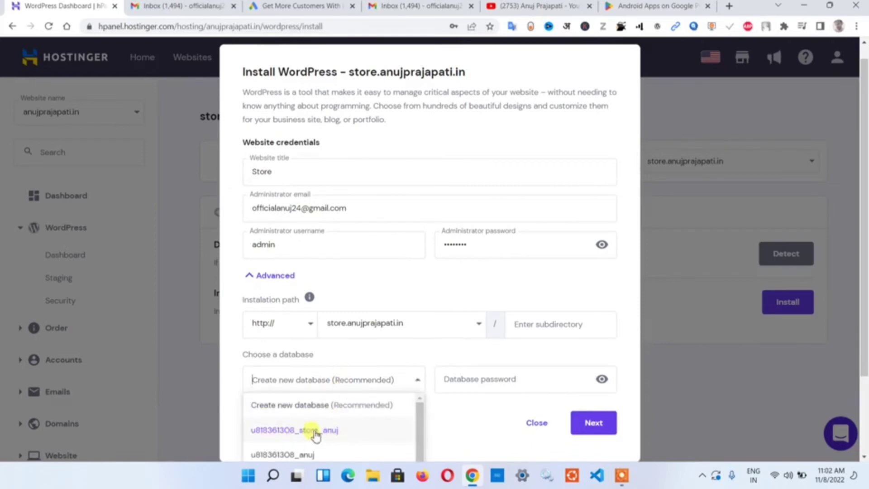
{"action": "left_click", "coordinate": [321, 430]}
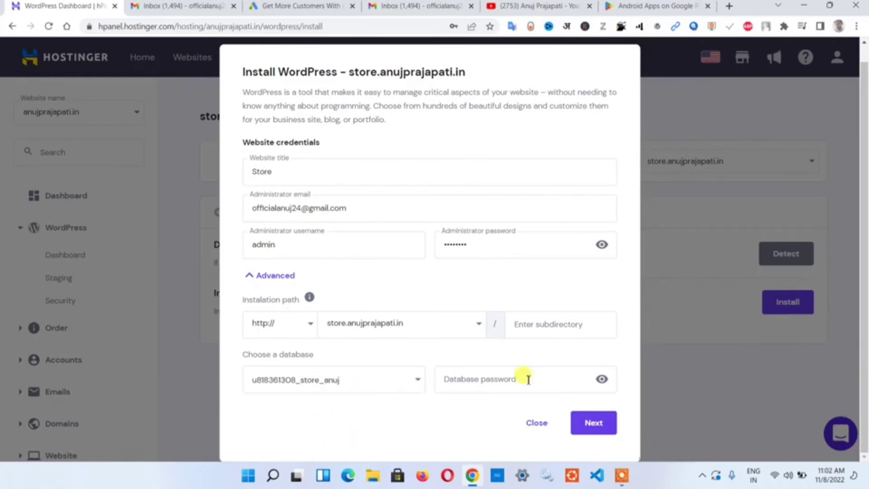
{"action": "left_click", "coordinate": [530, 379]}
{"action": "type", "text": "ab"}
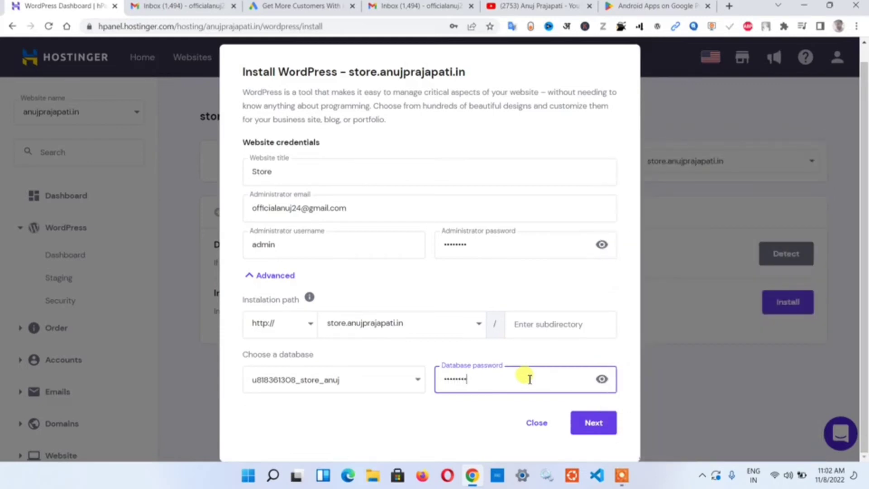
{"action": "left_click", "coordinate": [489, 290]}
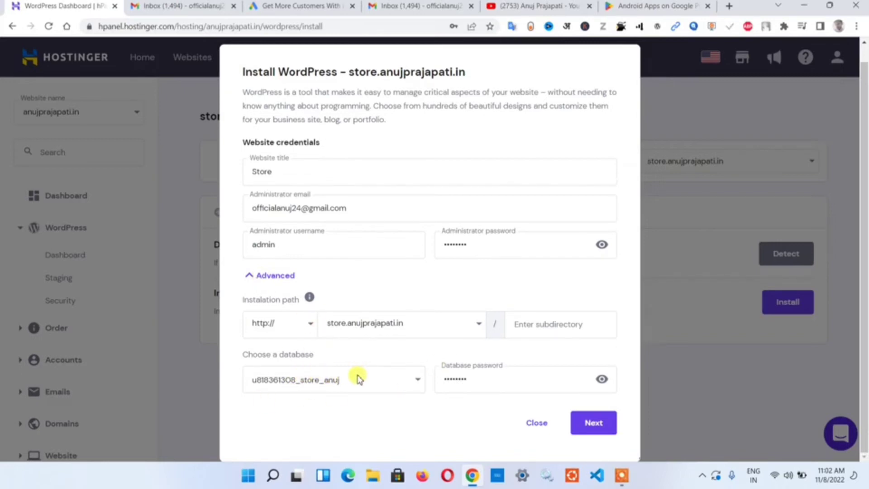
{"action": "left_click", "coordinate": [584, 430]}
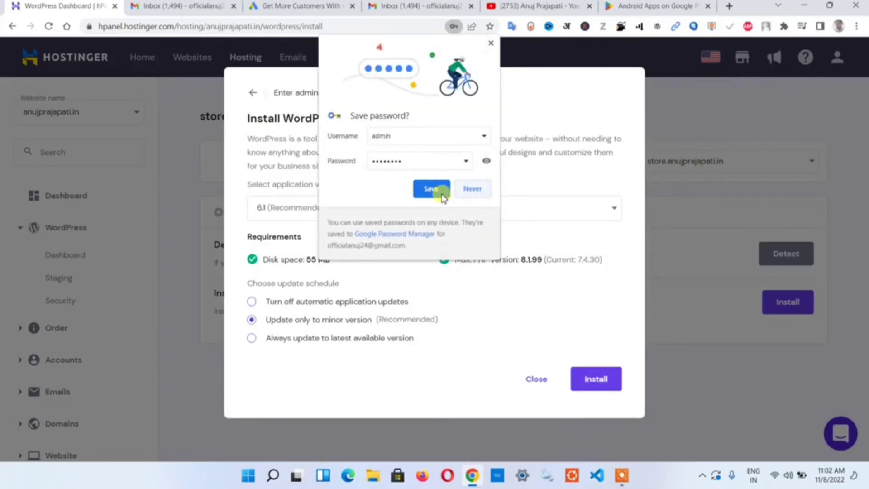
- Save the admin login in Chrome, install WordPress 6.1 on the store subdomain, and open a new tab
{"action": "left_click", "coordinate": [441, 190]}
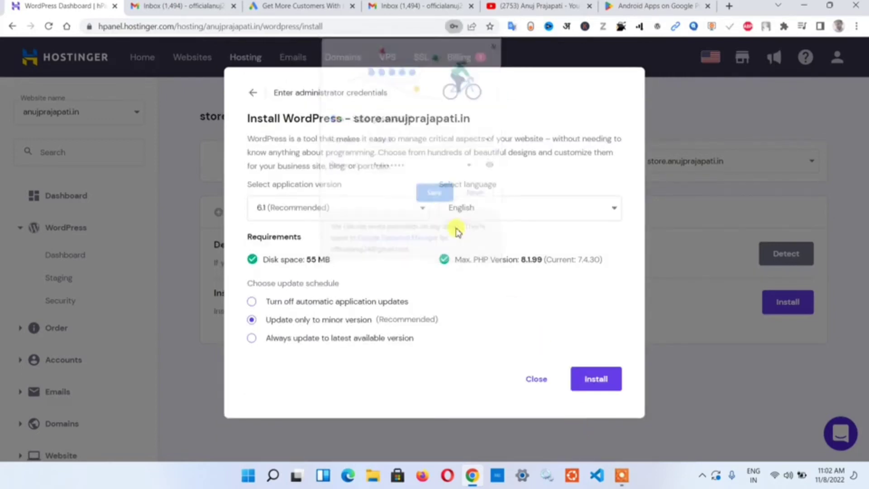
{"action": "left_click", "coordinate": [581, 380]}
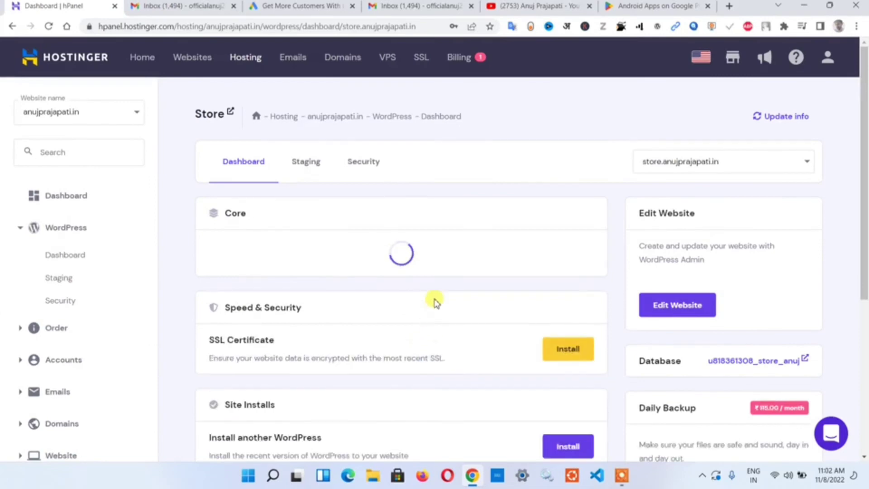
{"action": "scroll", "coordinate": [400, 274], "scroll_direction": "down", "scroll_amount": 2}
{"action": "scroll", "coordinate": [587, 256], "scroll_direction": "up", "scroll_amount": 3}
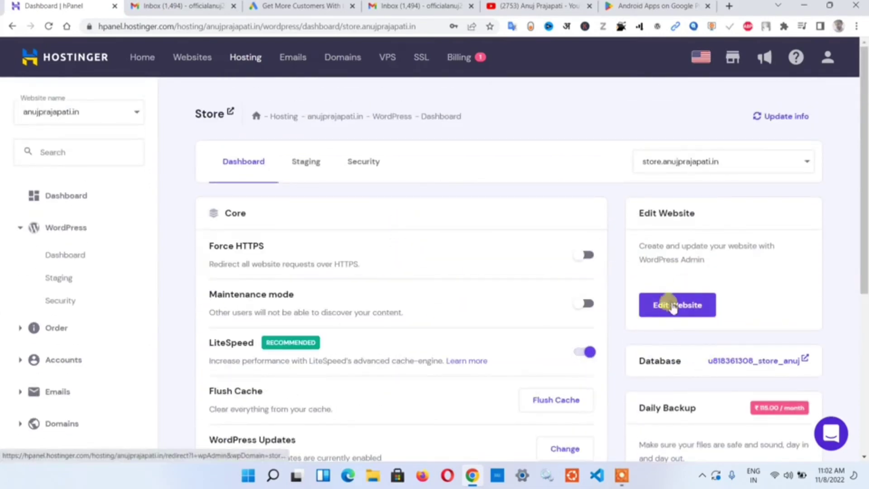
{"action": "left_click", "coordinate": [732, 5]}
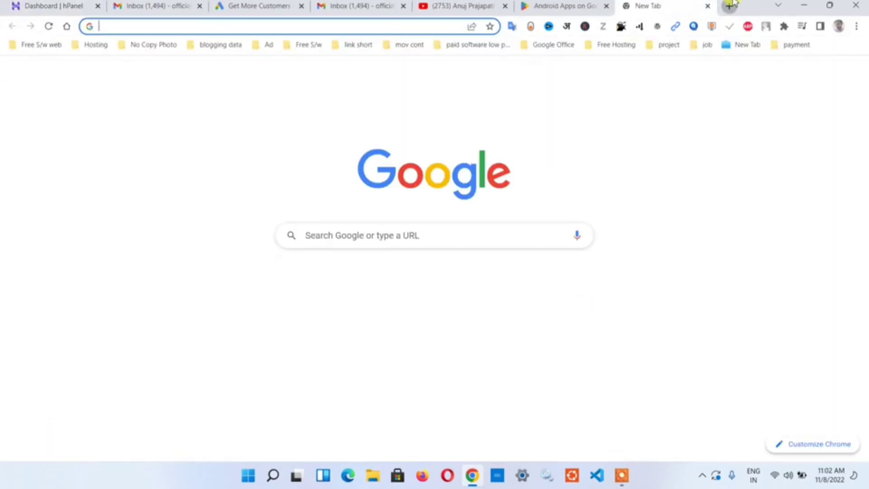
- Load store.anujprajapati.in, look over the Store site, and check its Not secure connection details
{"action": "type", "text": "store"}
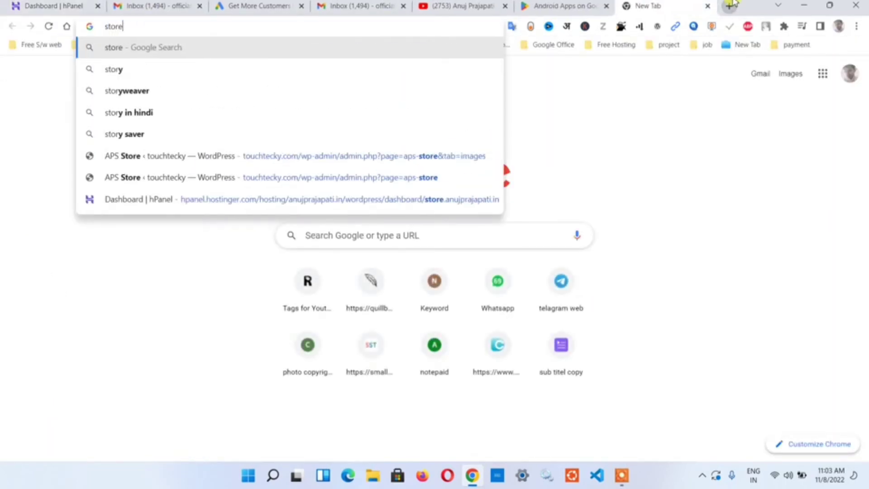
{"action": "type", "text": ".anuj"}
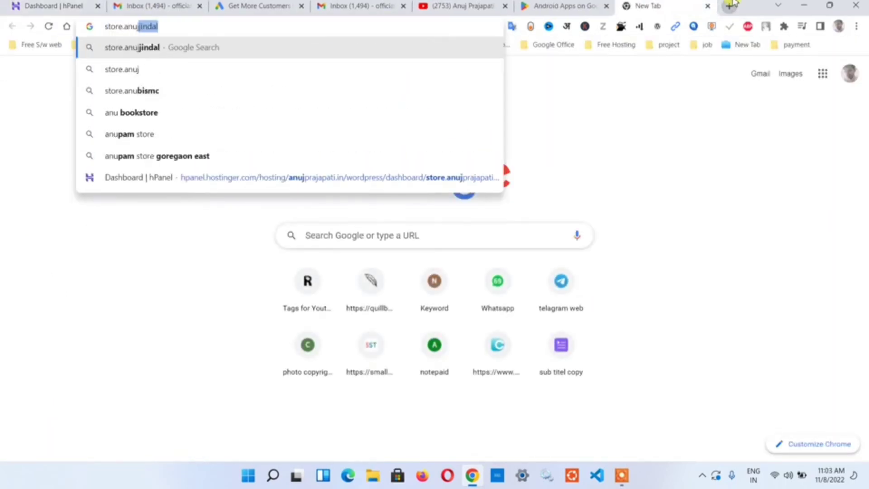
{"action": "type", "text": "pr"}
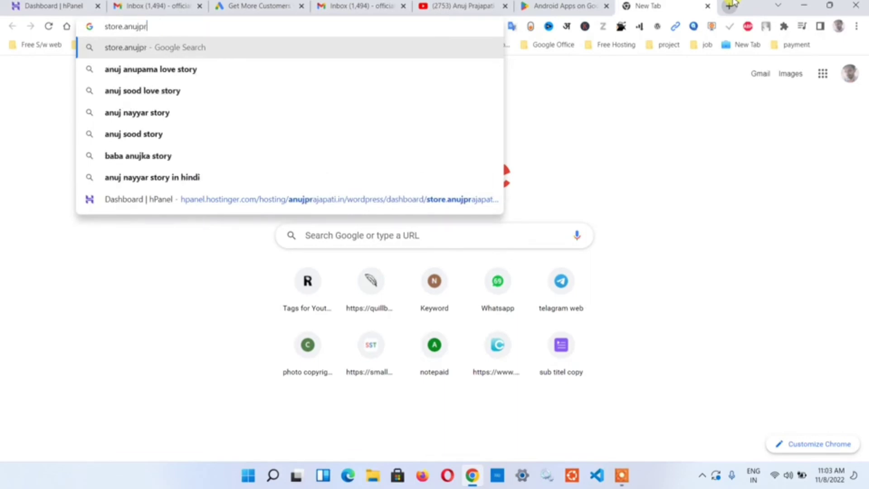
{"action": "type", "text": "ajapati"}
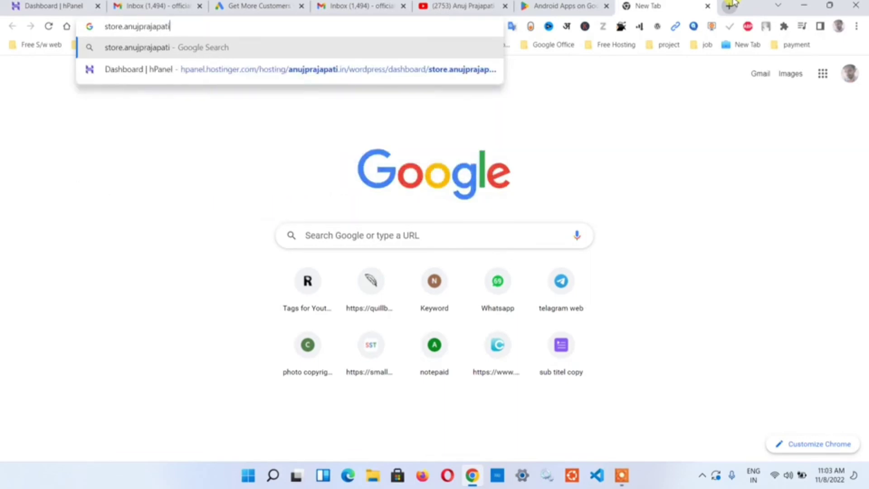
{"action": "type", "text": ".in"}
{"action": "key", "text": "Return"}
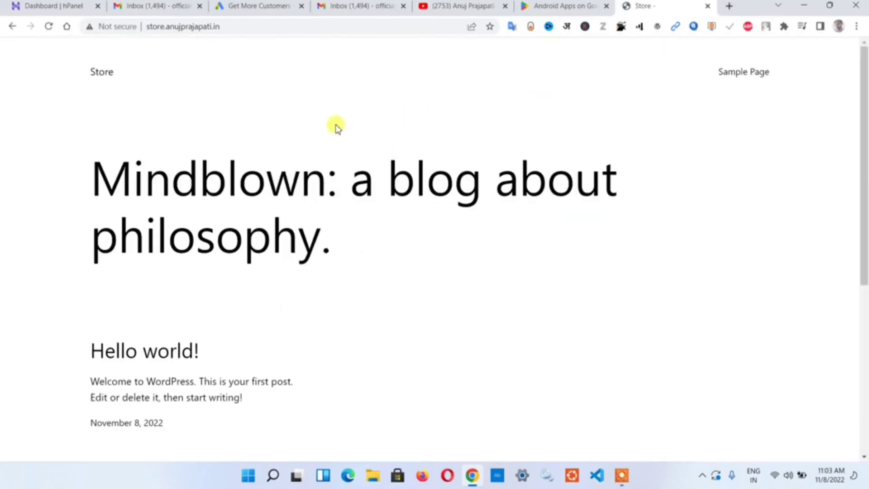
{"action": "scroll", "coordinate": [206, 163], "scroll_direction": "down", "scroll_amount": 5}
{"action": "scroll", "coordinate": [258, 170], "scroll_direction": "up", "scroll_amount": 5}
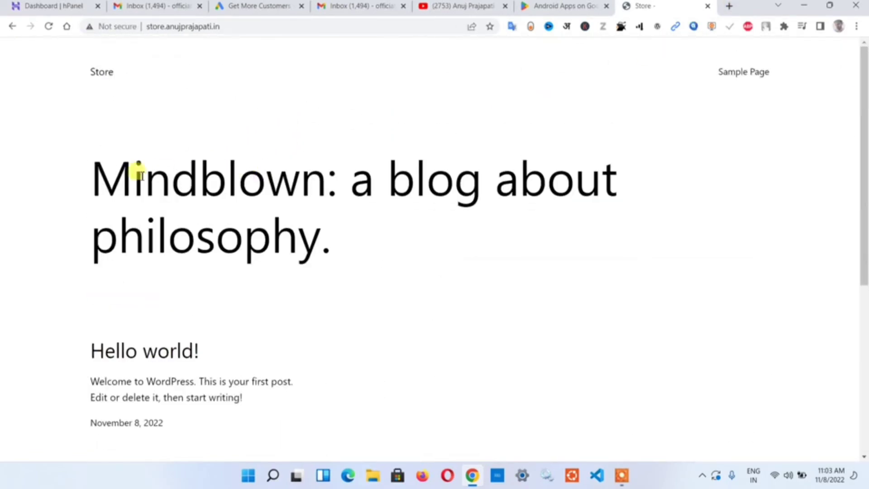
{"action": "scroll", "coordinate": [465, 171], "scroll_direction": "down", "scroll_amount": 5}
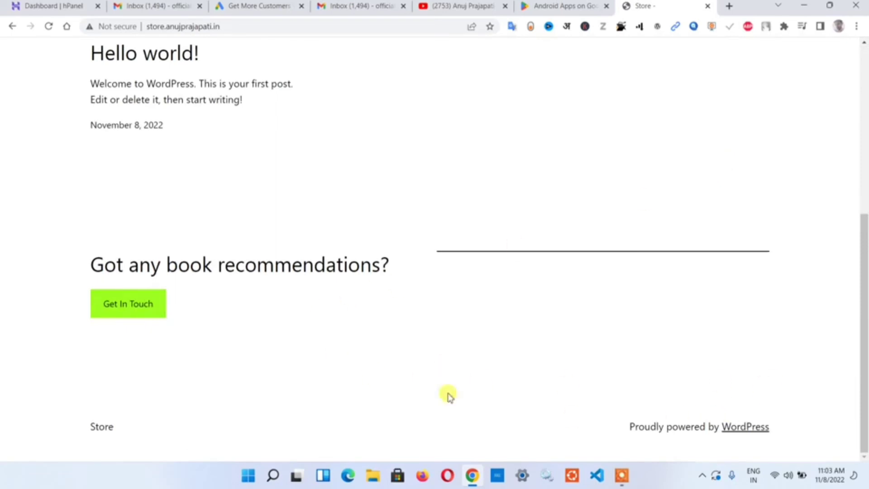
{"action": "scroll", "coordinate": [186, 310], "scroll_direction": "up", "scroll_amount": 5}
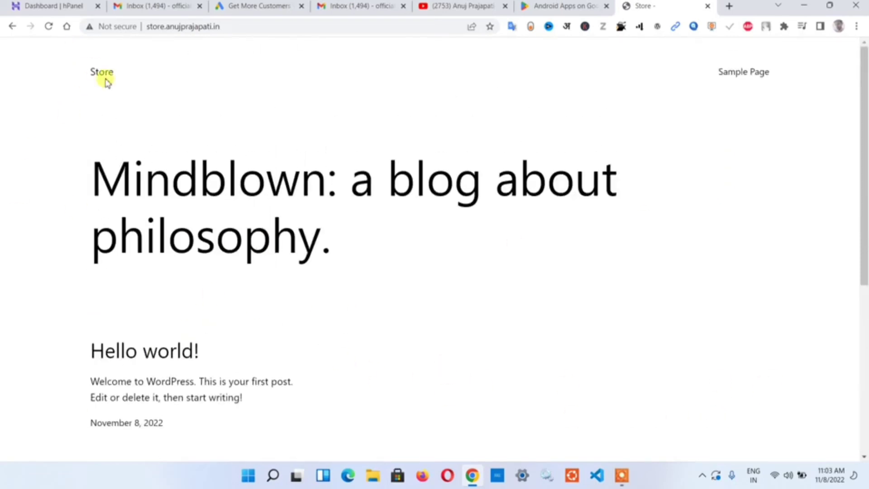
{"action": "left_click_drag", "start_coordinate": [89, 68], "coordinate": [148, 81]}
{"action": "left_click", "coordinate": [208, 79]}
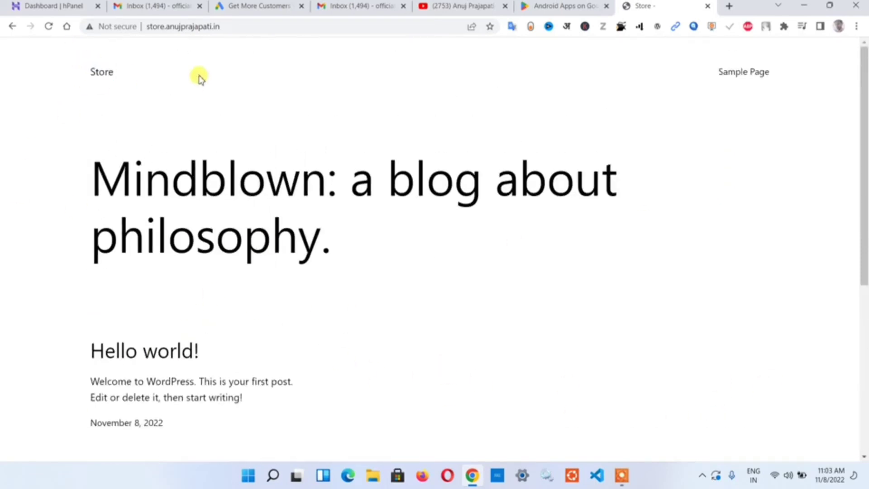
{"action": "left_click", "coordinate": [103, 27]}
{"action": "left_click", "coordinate": [249, 53]}
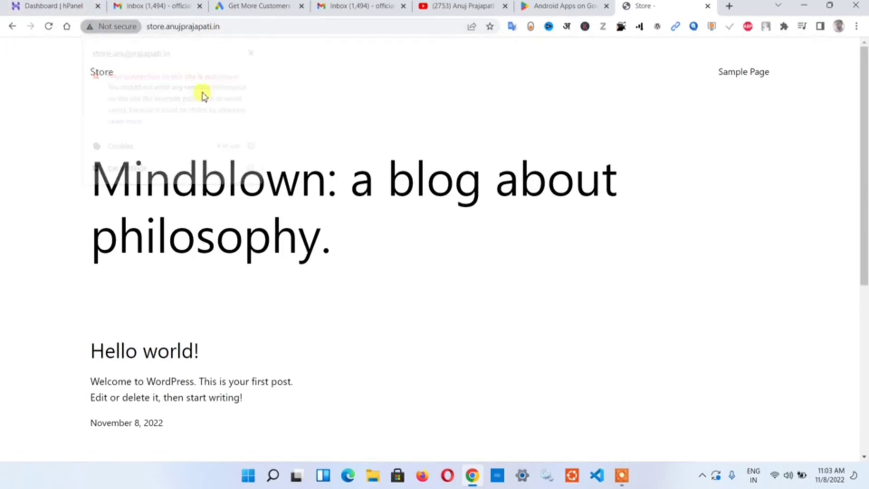
- Install the SSL certificate for store.anujprajapati.in under Speed & Security, then reload the dashboard
{"action": "left_click", "coordinate": [89, 5]}
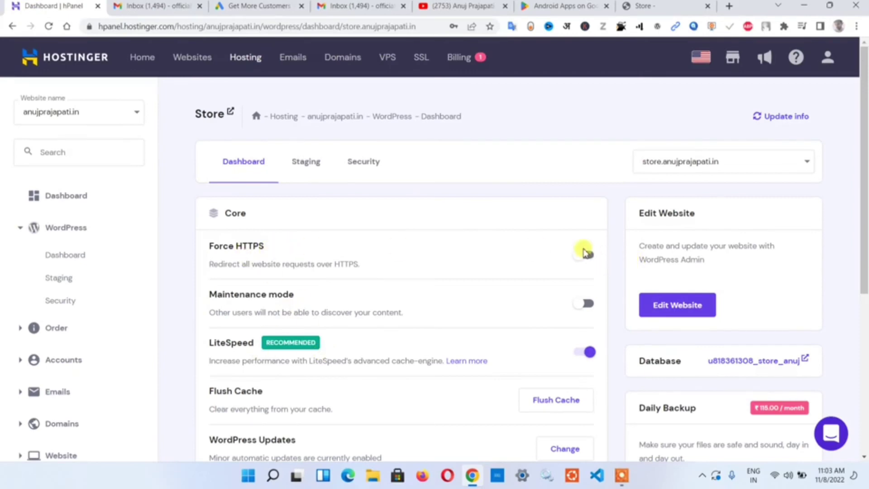
{"action": "scroll", "coordinate": [597, 289], "scroll_direction": "down", "scroll_amount": 4}
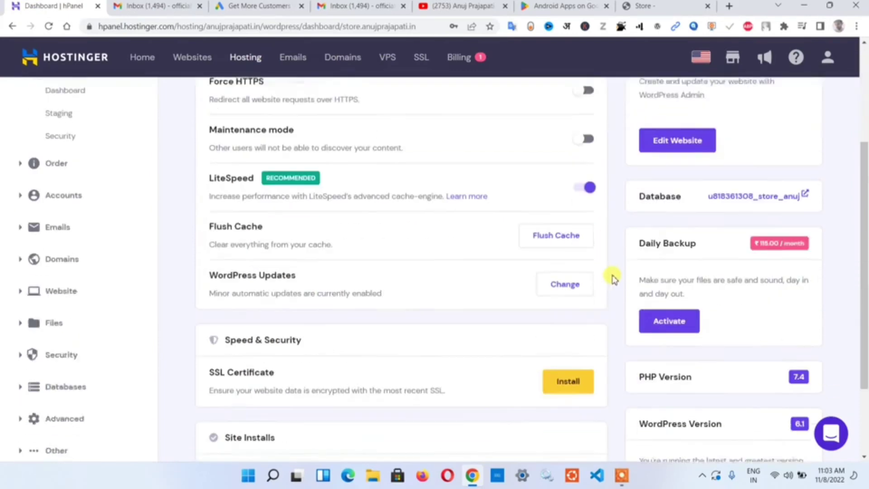
{"action": "left_click", "coordinate": [564, 355]}
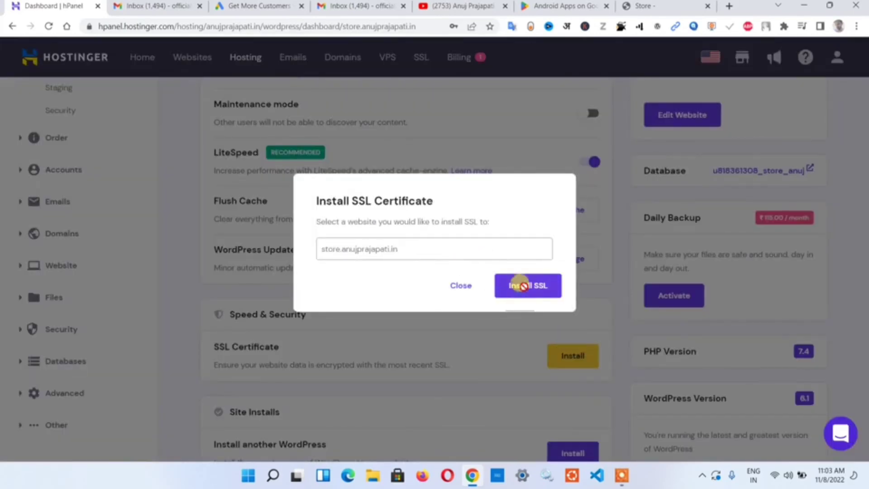
{"action": "left_click", "coordinate": [516, 286]}
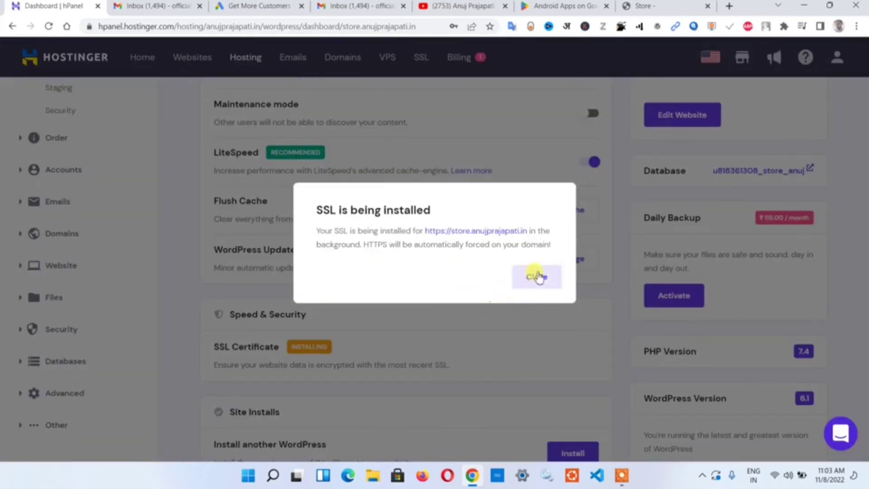
{"action": "left_click", "coordinate": [540, 276]}
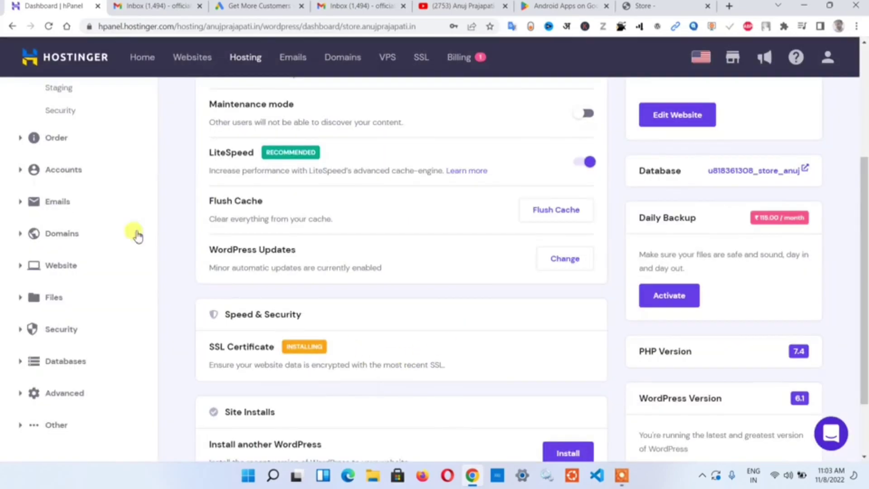
{"action": "left_click", "coordinate": [48, 25]}
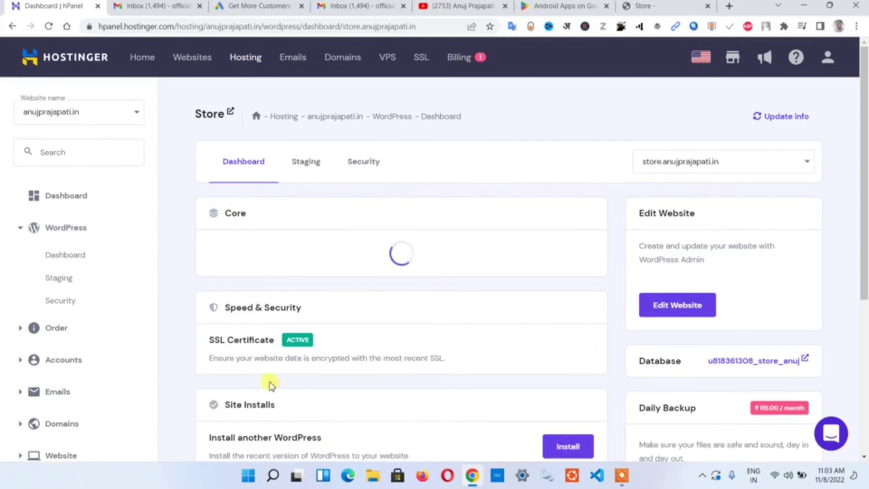
- Reload the store site and append /wp-admin to its address to reach the login page
{"action": "left_click", "coordinate": [49, 26]}
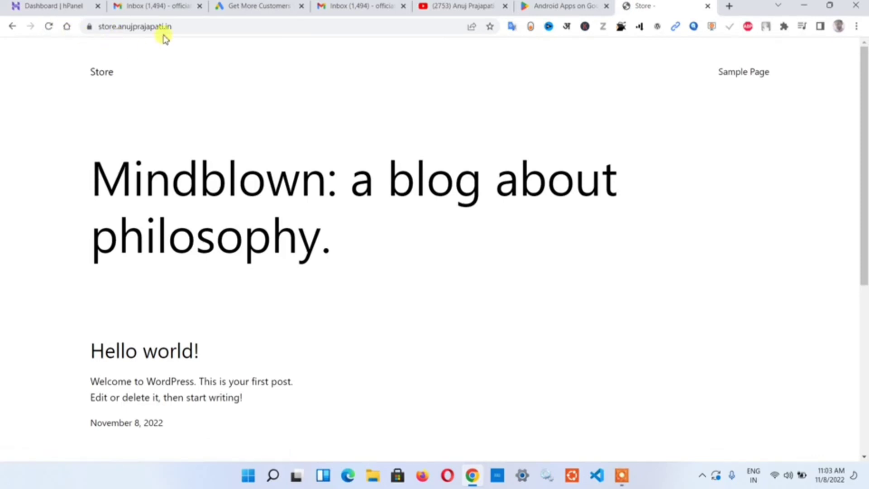
{"action": "left_click", "coordinate": [227, 27]}
{"action": "left_click", "coordinate": [238, 27]}
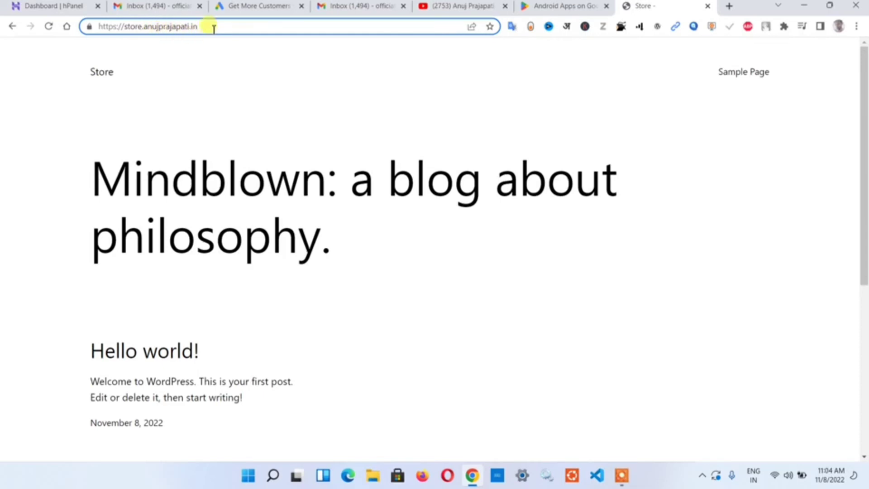
{"action": "type", "text": "/wp-admi"}
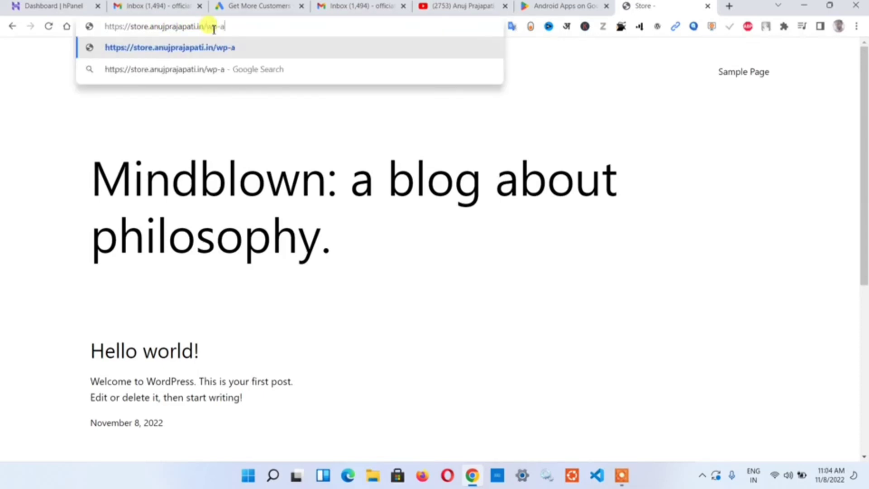
{"action": "type", "text": "n"}
{"action": "key", "text": "Return"}
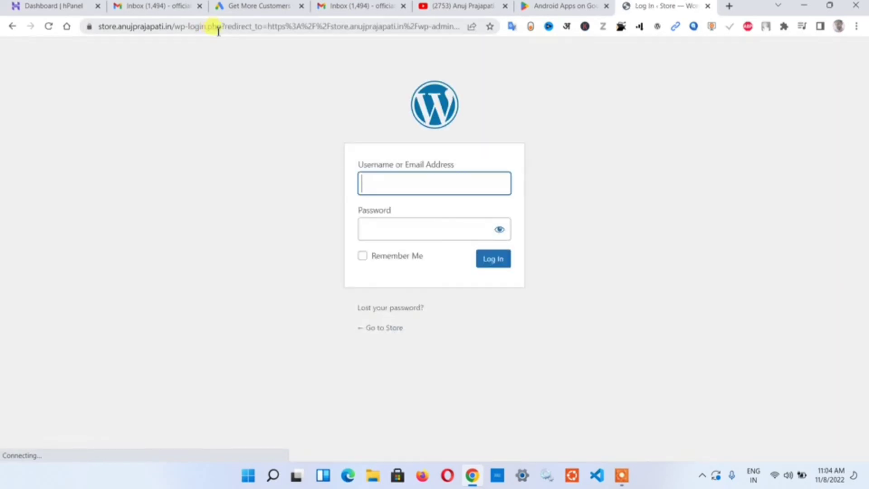
- Log in to the store's WordPress admin using Chrome's saved credentials
{"action": "left_click", "coordinate": [398, 185]}
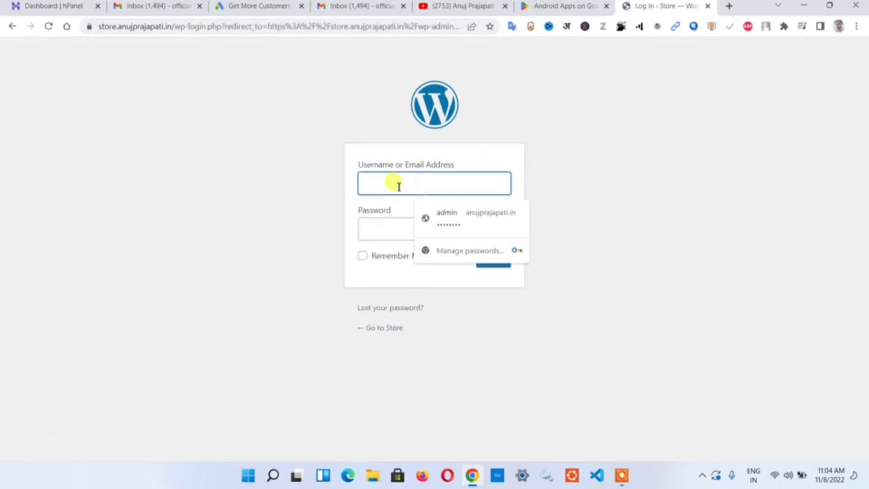
{"action": "left_click", "coordinate": [436, 217]}
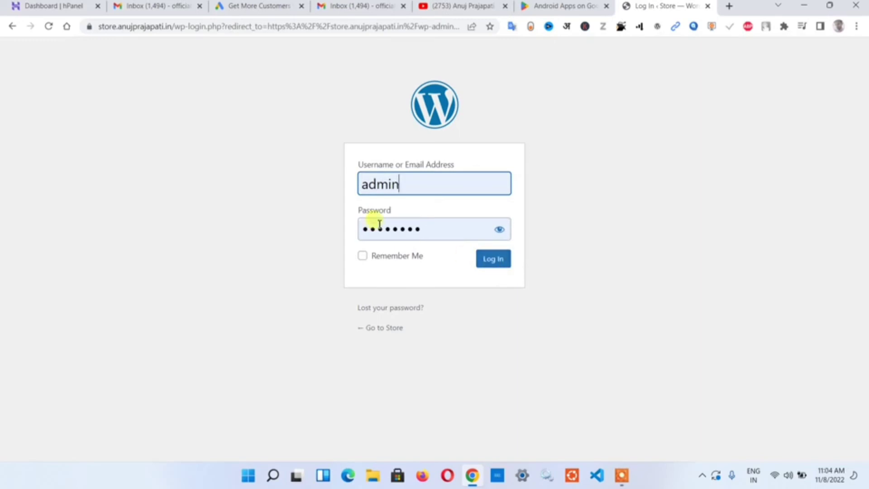
{"action": "left_click", "coordinate": [492, 258]}
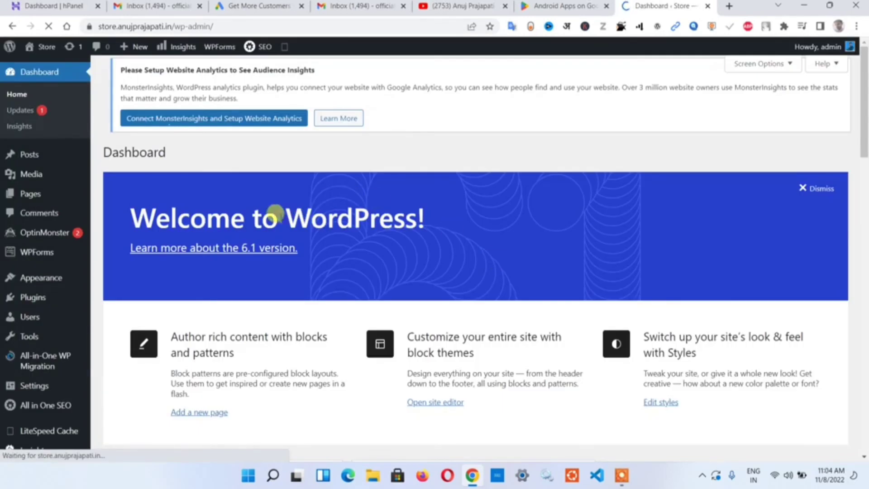
- Open the store's front page from Visit Site in a new tab, view it, then return to the Dashboard
{"action": "scroll", "coordinate": [320, 233], "scroll_direction": "down", "scroll_amount": 12}
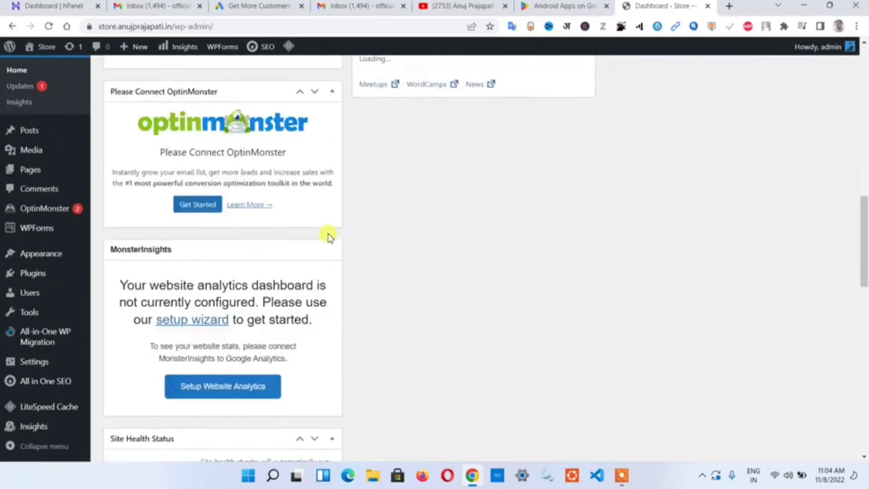
{"action": "scroll", "coordinate": [169, 234], "scroll_direction": "down", "scroll_amount": 15}
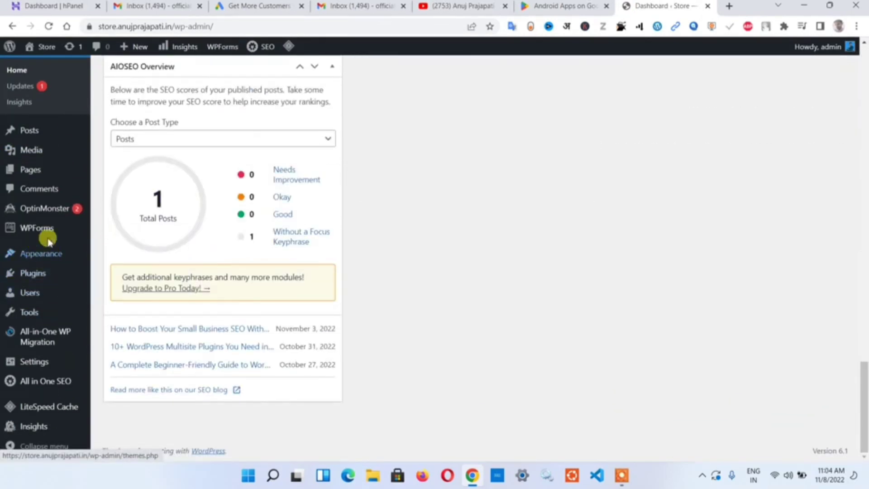
{"action": "scroll", "coordinate": [452, 226], "scroll_direction": "up", "scroll_amount": 20}
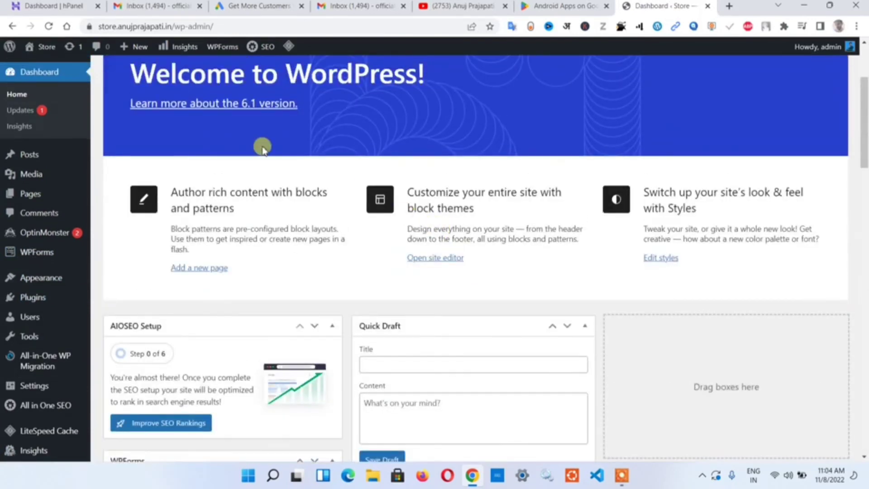
{"action": "scroll", "coordinate": [263, 148], "scroll_direction": "up", "scroll_amount": 3}
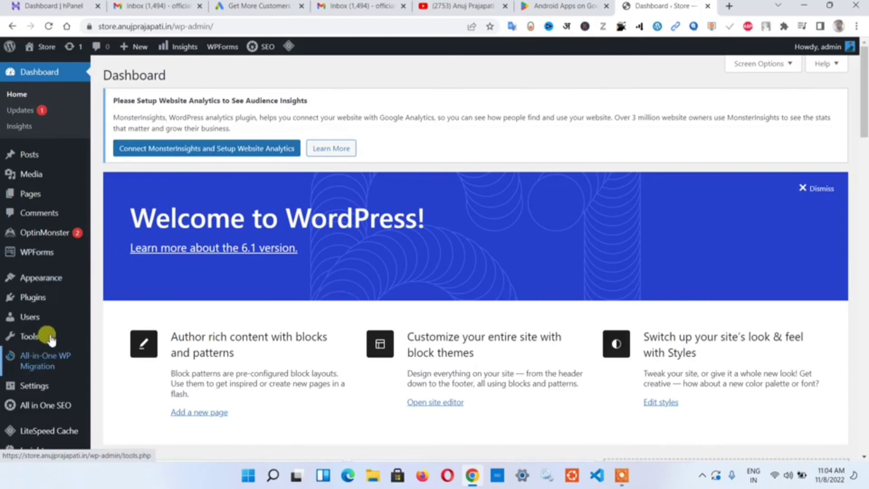
{"action": "mouse_move", "coordinate": [53, 330]}
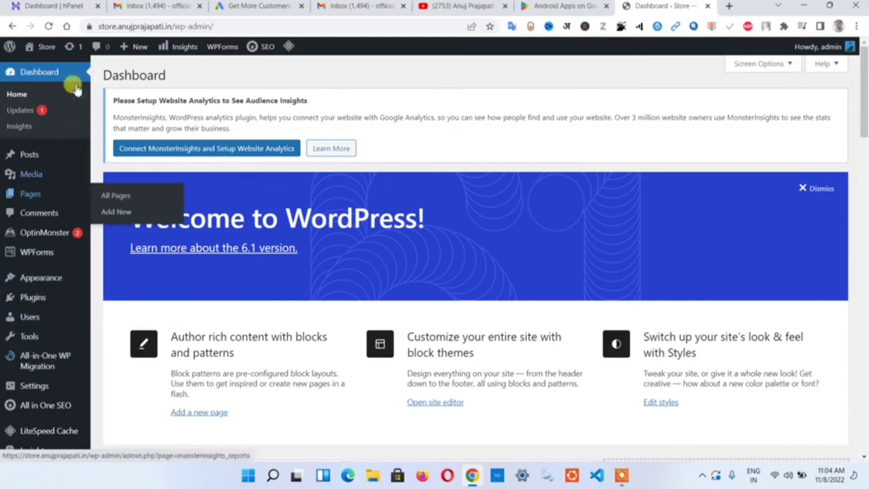
{"action": "right_click", "coordinate": [52, 68]}
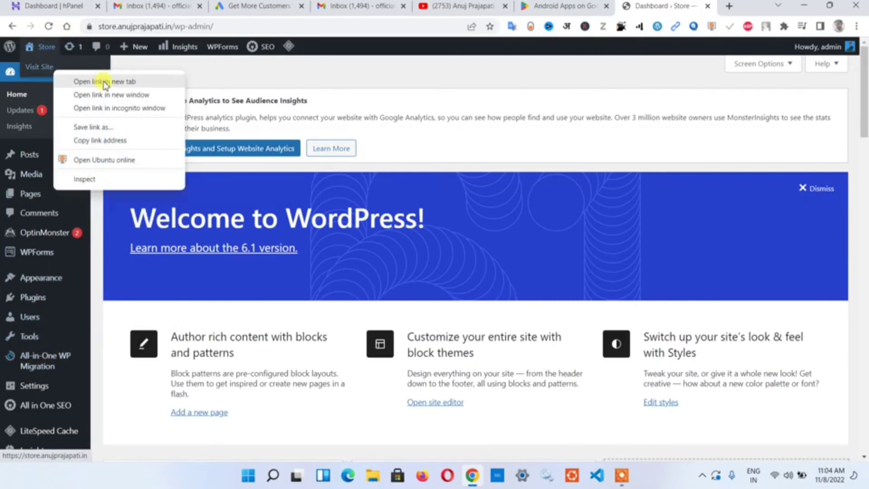
{"action": "left_click", "coordinate": [95, 77]}
{"action": "left_click", "coordinate": [667, 5]}
{"action": "scroll", "coordinate": [194, 226], "scroll_direction": "down", "scroll_amount": 5}
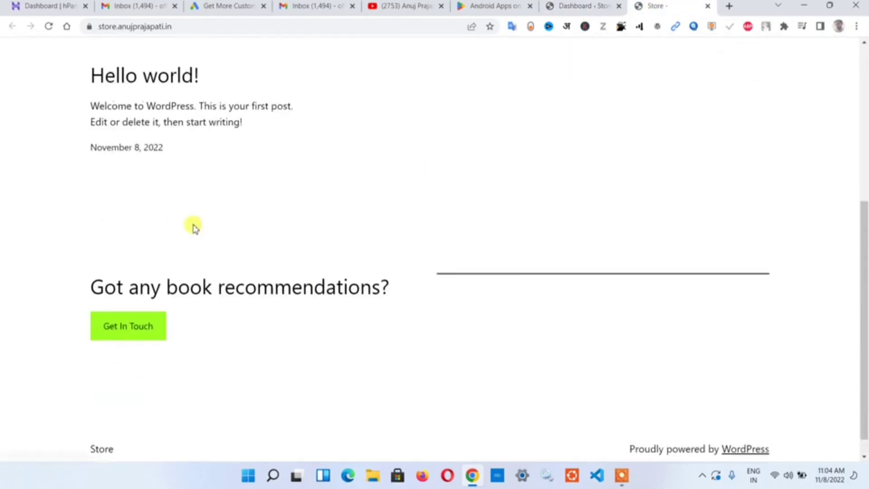
{"action": "scroll", "coordinate": [194, 226], "scroll_direction": "up", "scroll_amount": 5}
{"action": "left_click", "coordinate": [584, 5]}
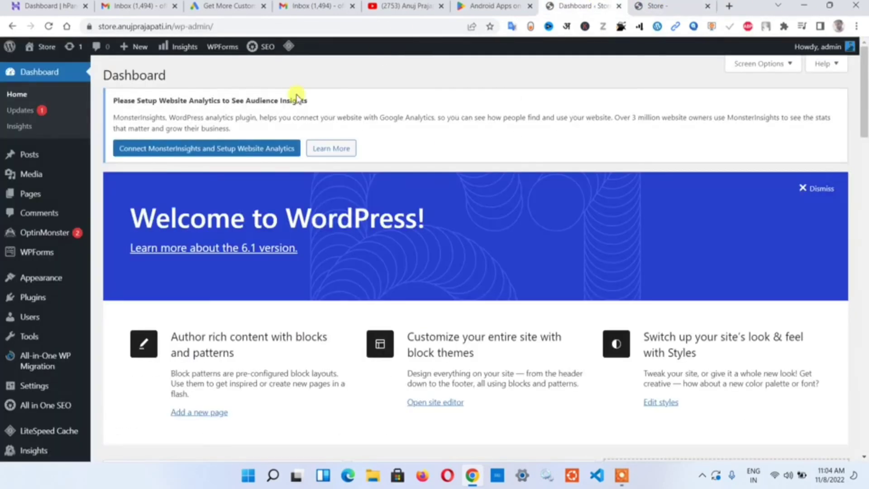
- Activate the Twenty Twenty-Two theme from Appearance > Themes
{"action": "mouse_move", "coordinate": [81, 279]}
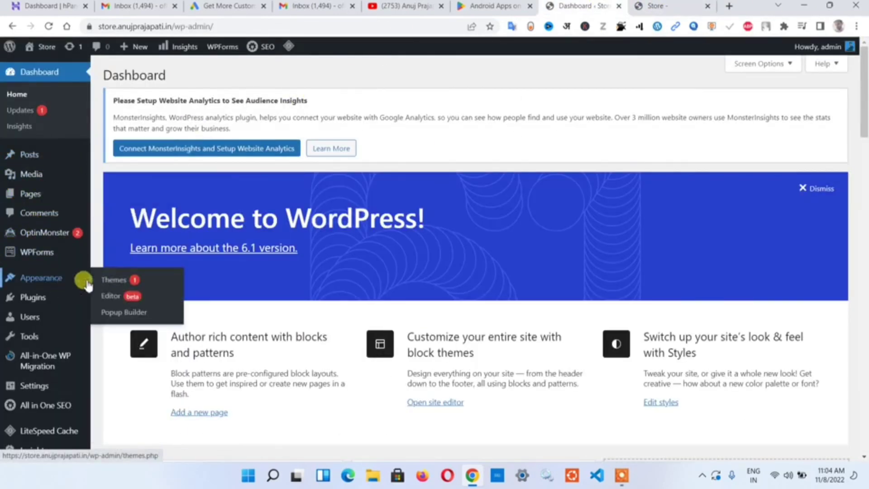
{"action": "left_click", "coordinate": [131, 284]}
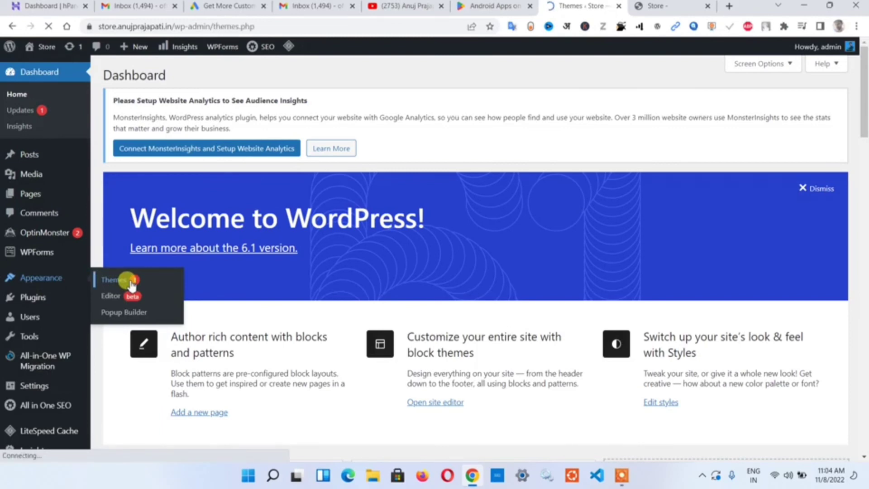
{"action": "scroll", "coordinate": [217, 236], "scroll_direction": "down", "scroll_amount": 4}
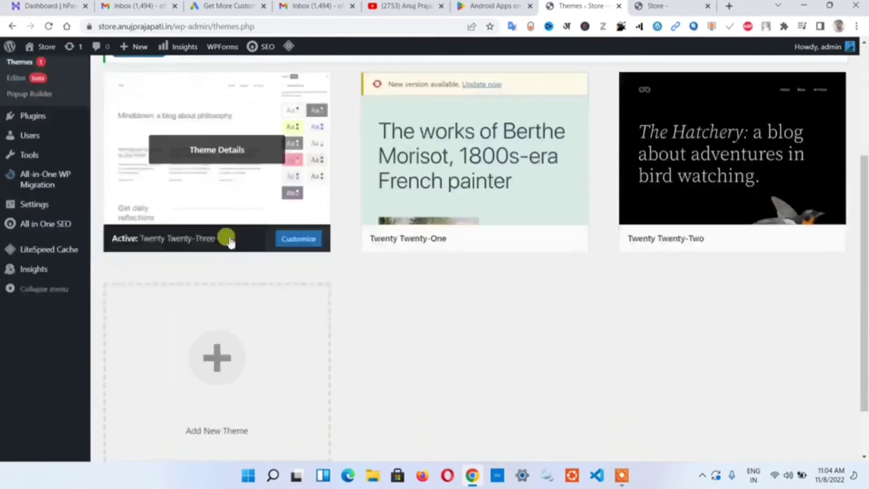
{"action": "mouse_move", "coordinate": [373, 146]}
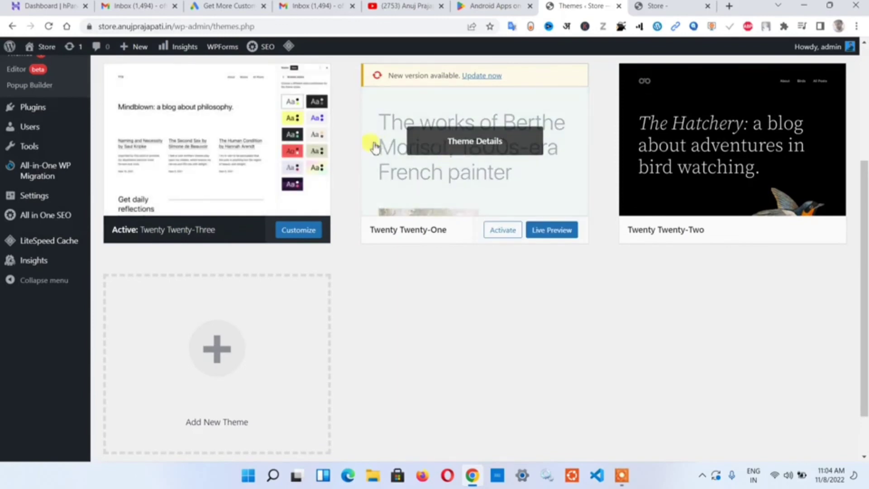
{"action": "mouse_move", "coordinate": [638, 207]}
{"action": "scroll", "coordinate": [638, 208], "scroll_direction": "down", "scroll_amount": 1}
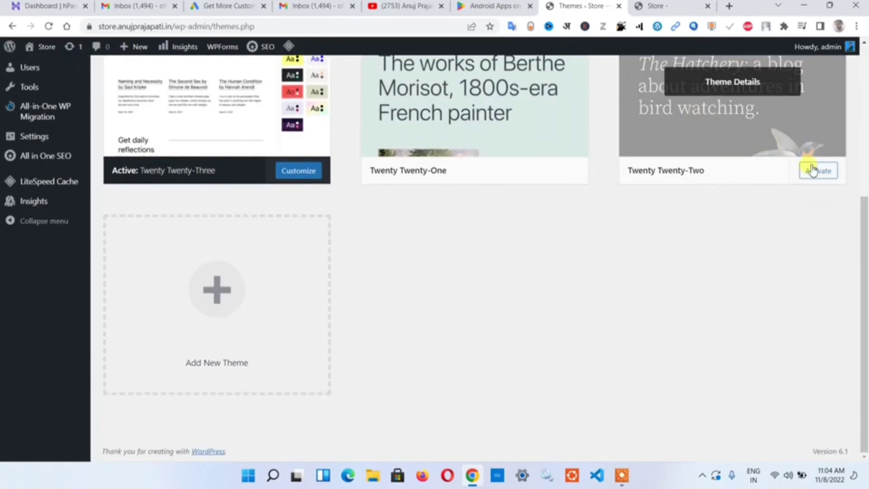
{"action": "left_click", "coordinate": [826, 173]}
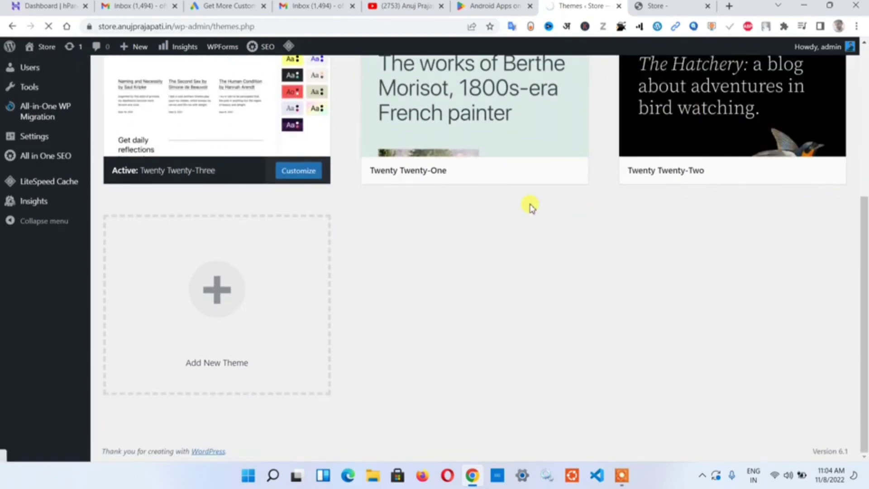
- Return to the store's front-page tab and reload it to show the new theme
{"action": "scroll", "coordinate": [262, 252], "scroll_direction": "down", "scroll_amount": 4}
{"action": "scroll", "coordinate": [262, 252], "scroll_direction": "up", "scroll_amount": 4}
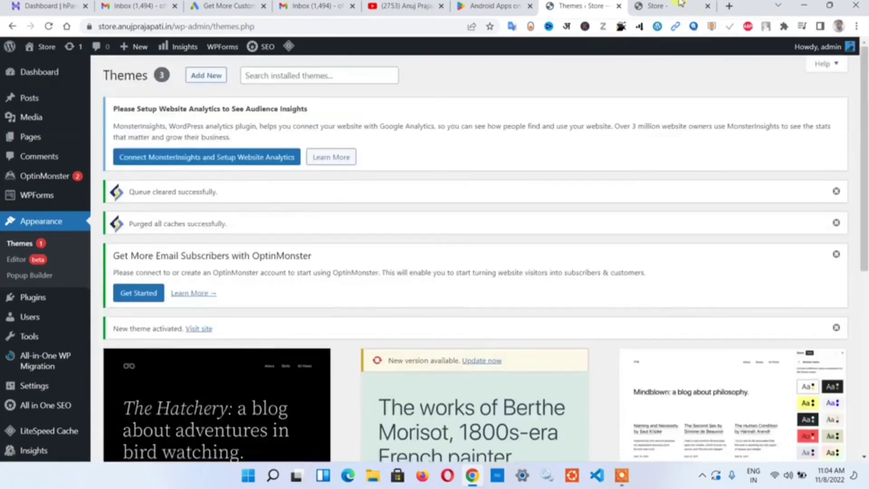
{"action": "left_click", "coordinate": [665, 6]}
{"action": "left_click", "coordinate": [48, 27]}
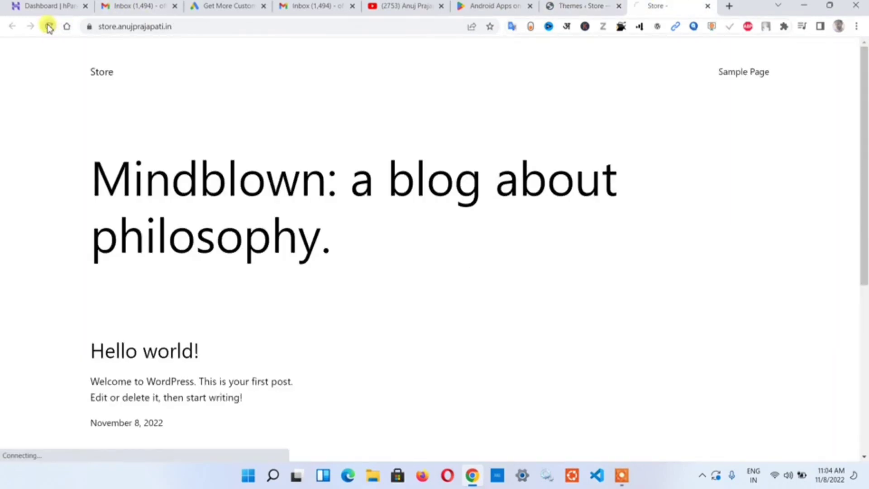
- Scroll through the refreshed front page showing the Twenty Twenty-Two design and Hello world! post
{"action": "scroll", "coordinate": [323, 161], "scroll_direction": "down", "scroll_amount": 6}
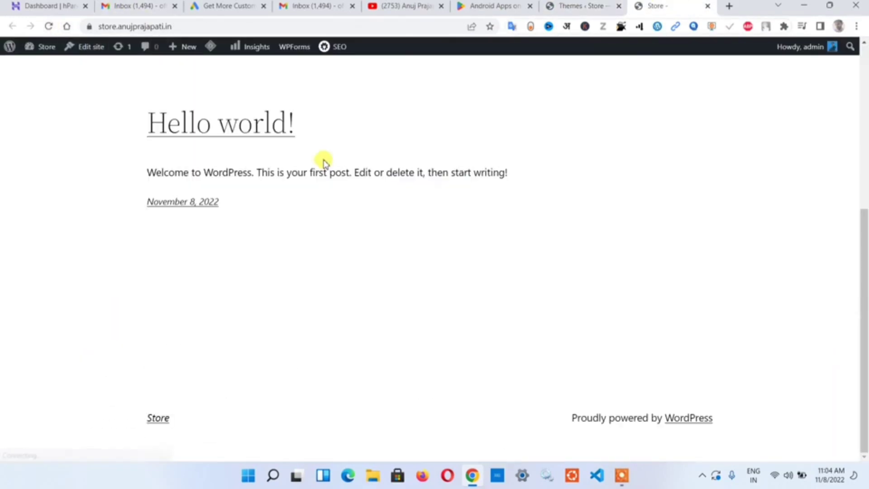
{"action": "scroll", "coordinate": [324, 162], "scroll_direction": "up", "scroll_amount": 6}
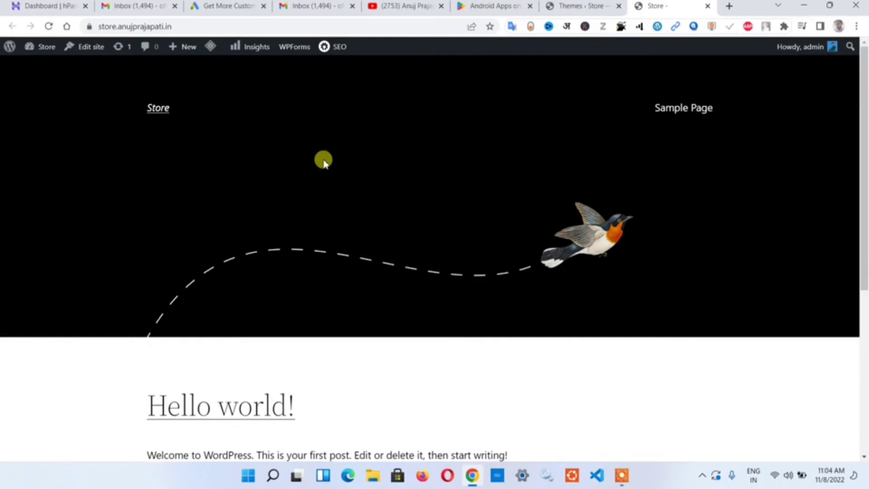